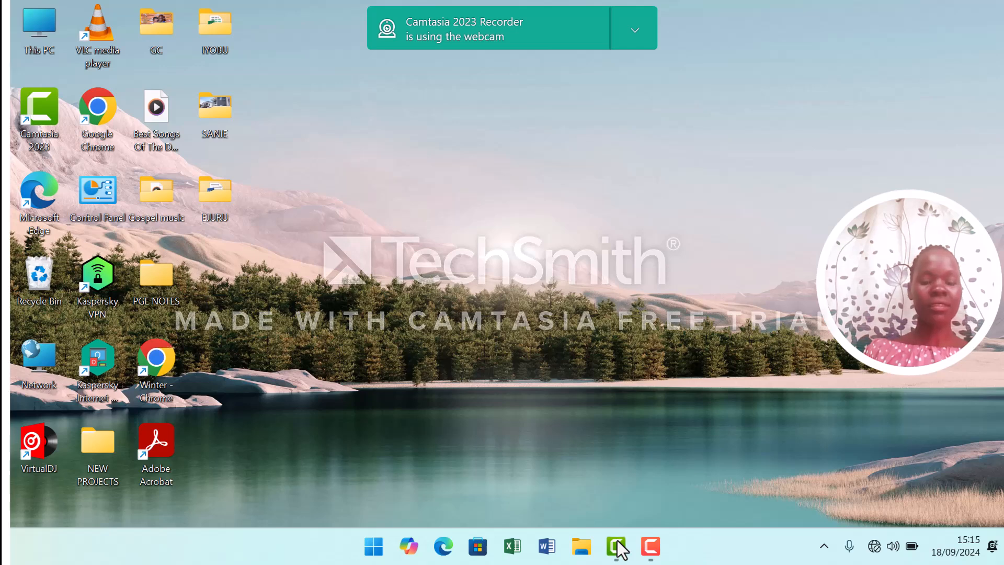
pyautogui.click(617, 541)
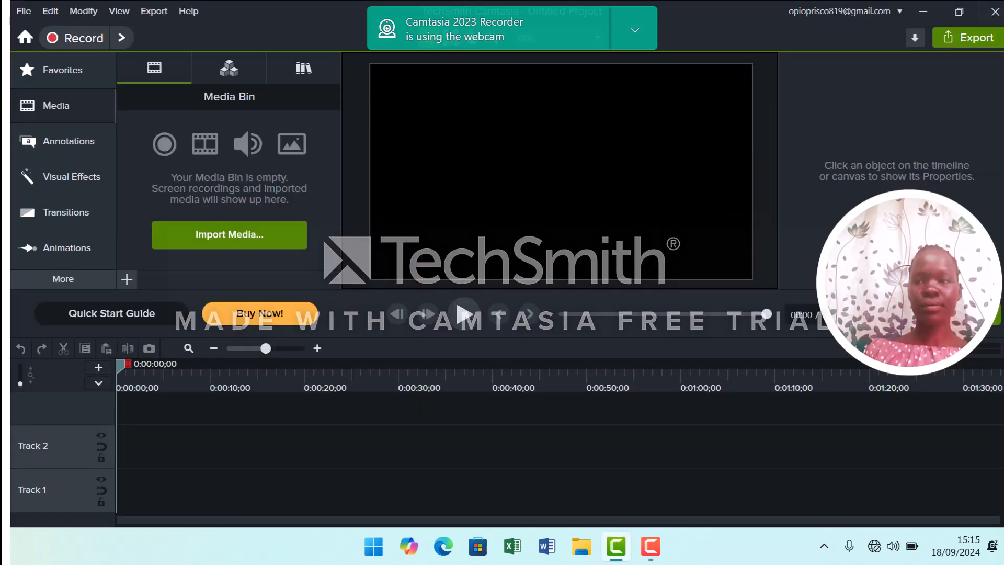
pyautogui.click(995, 11)
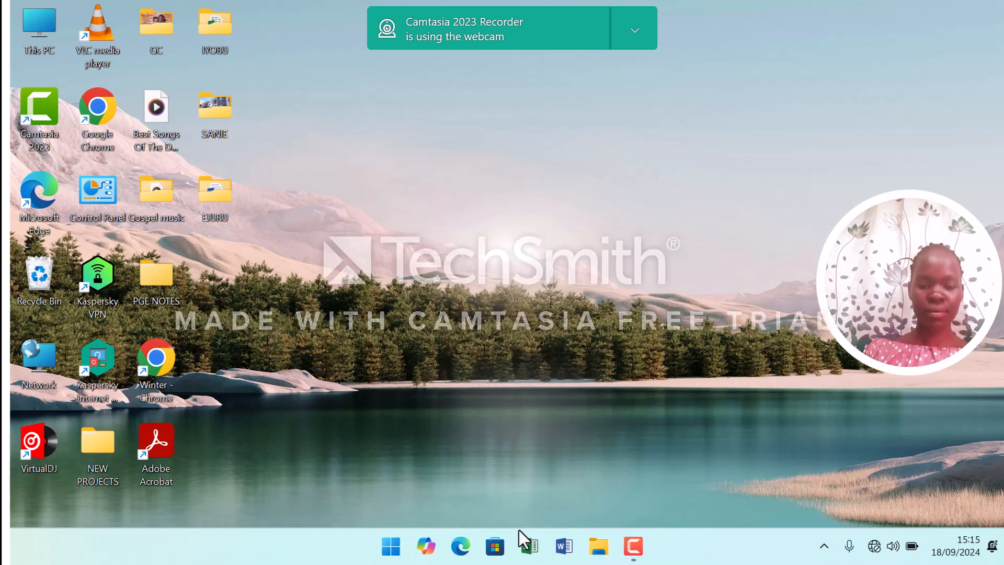
# Open Excel and the recent Book2 workbook from the Desktop IYOBU folder.
pyautogui.click(527, 545)
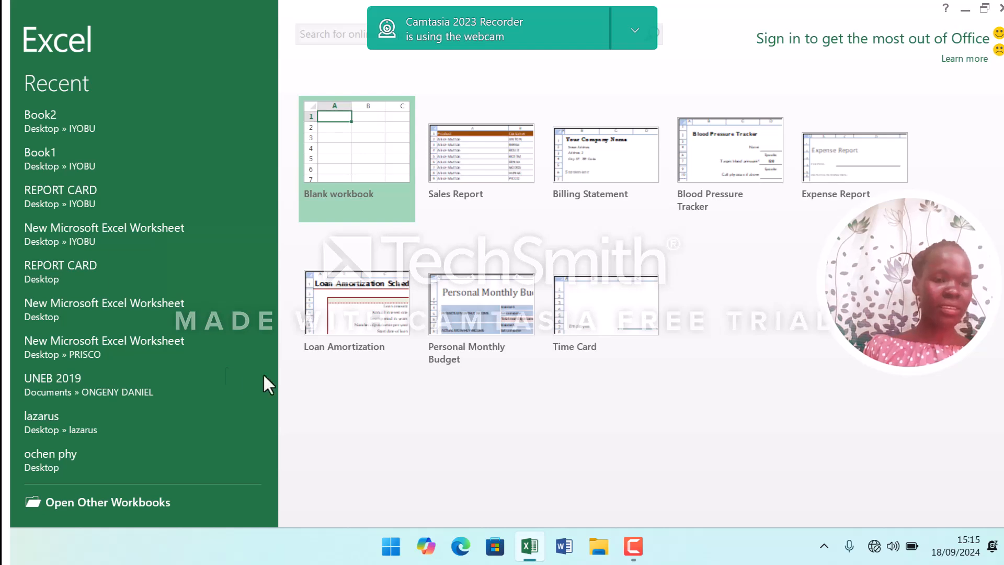
pyautogui.click(71, 131)
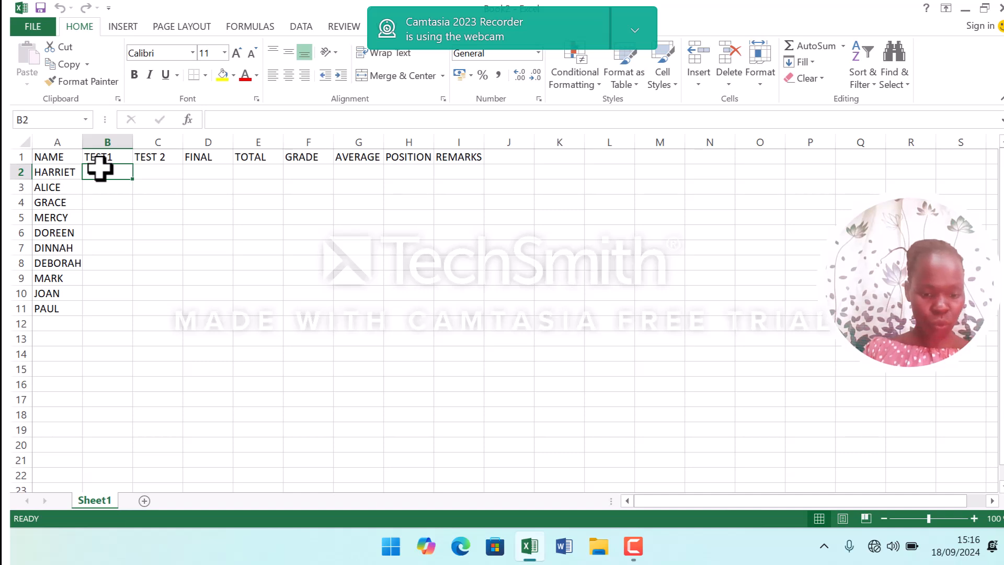
# Enter TEST1 scores 25, 20 and 13 for Harriet, Alice and Grace.
pyautogui.write('25')
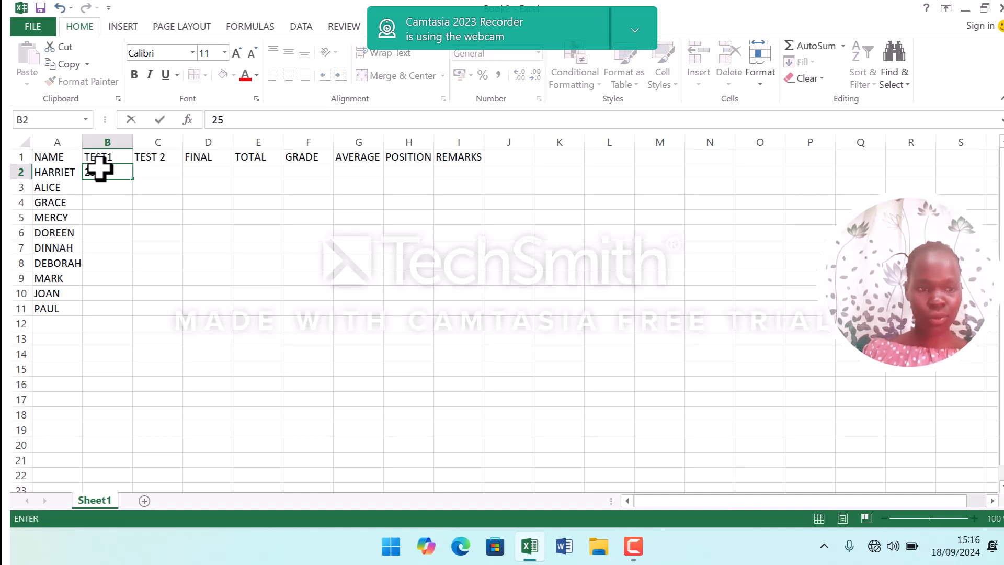
pyautogui.press('Return')
pyautogui.write('20')
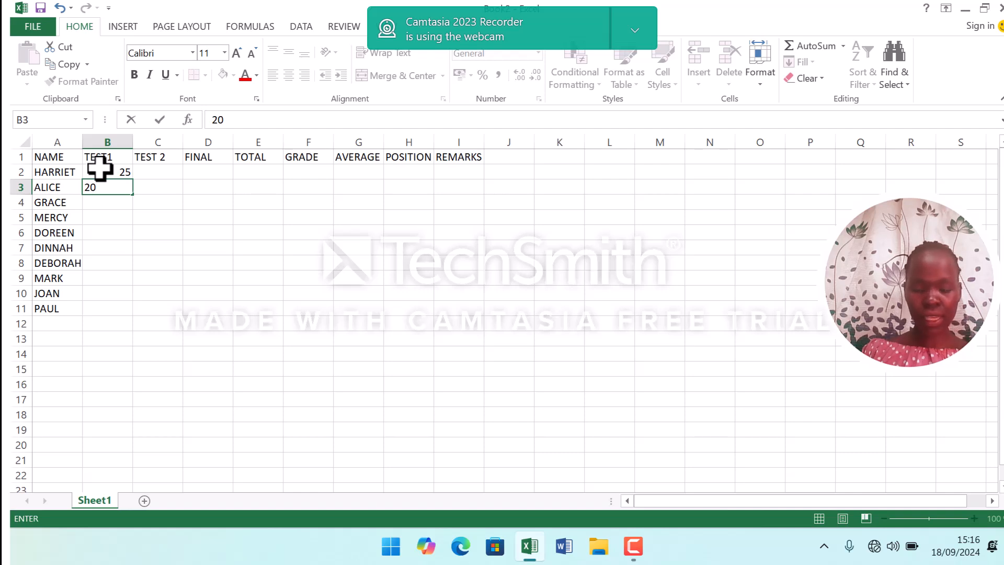
pyautogui.press('Return')
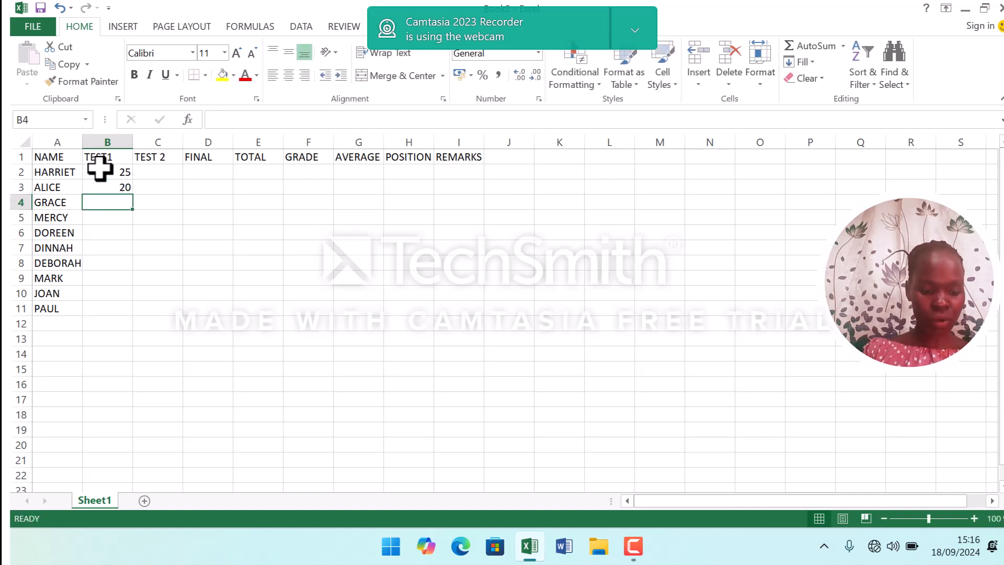
pyautogui.write('13')
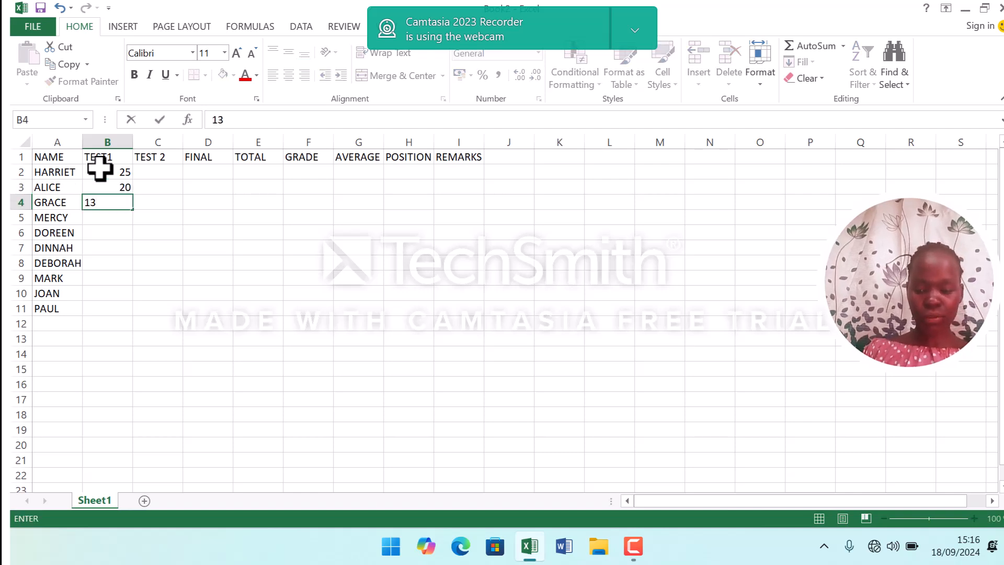
pyautogui.press('Return')
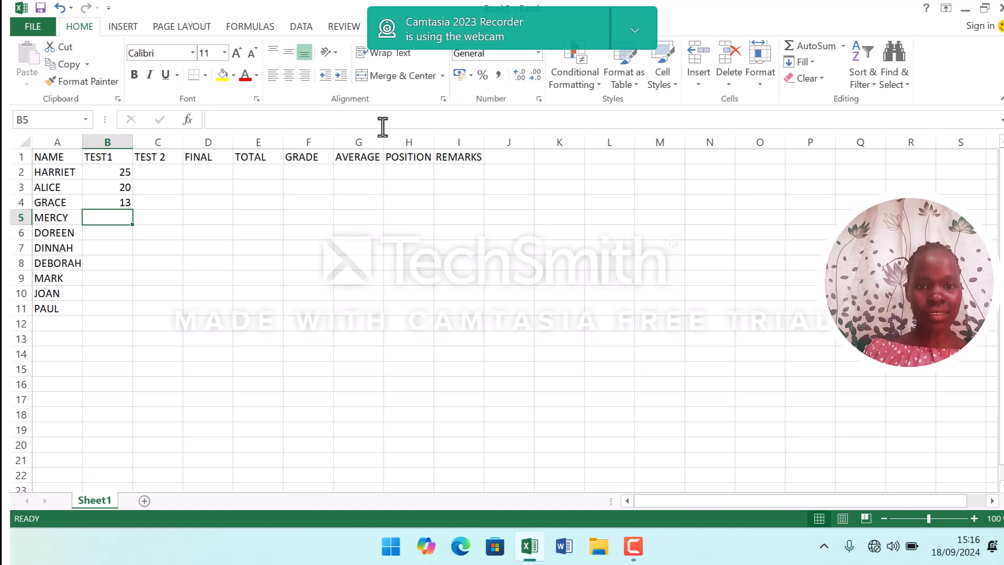
pyautogui.press('F9')
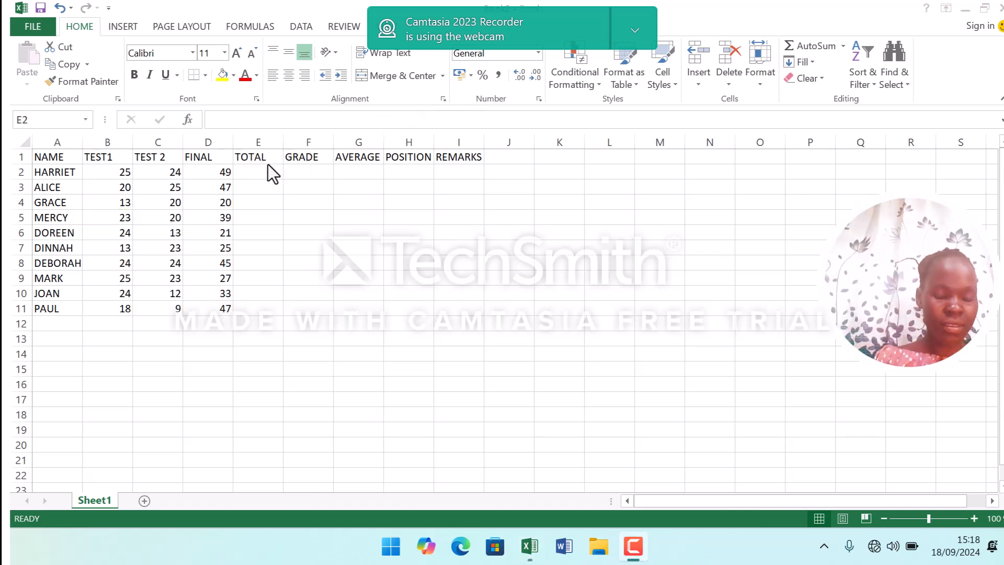
# Insert a SUM function in E2 totalling B2:D2, and fill it down the TOTAL column to row 11.
pyautogui.click(242, 170)
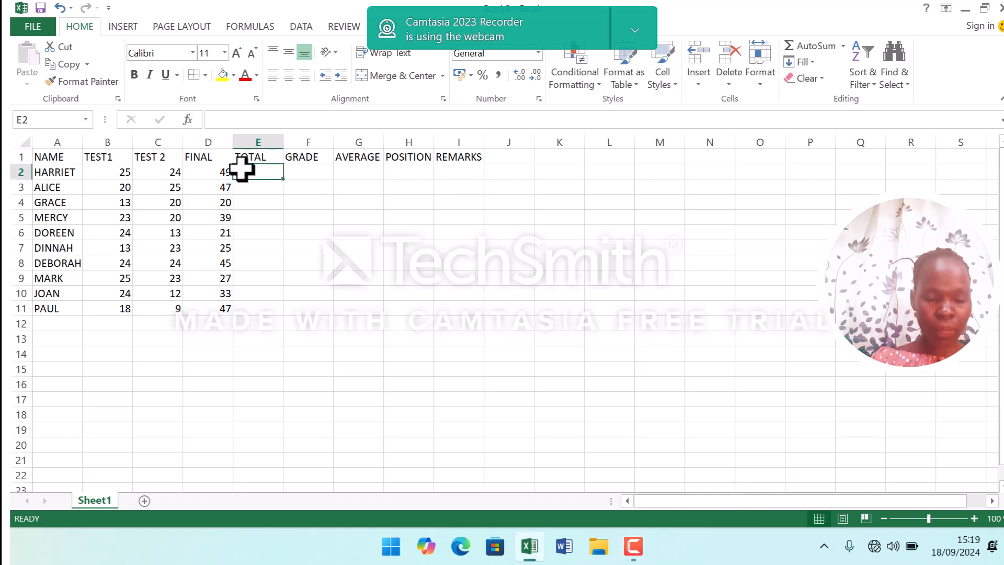
pyautogui.write('=')
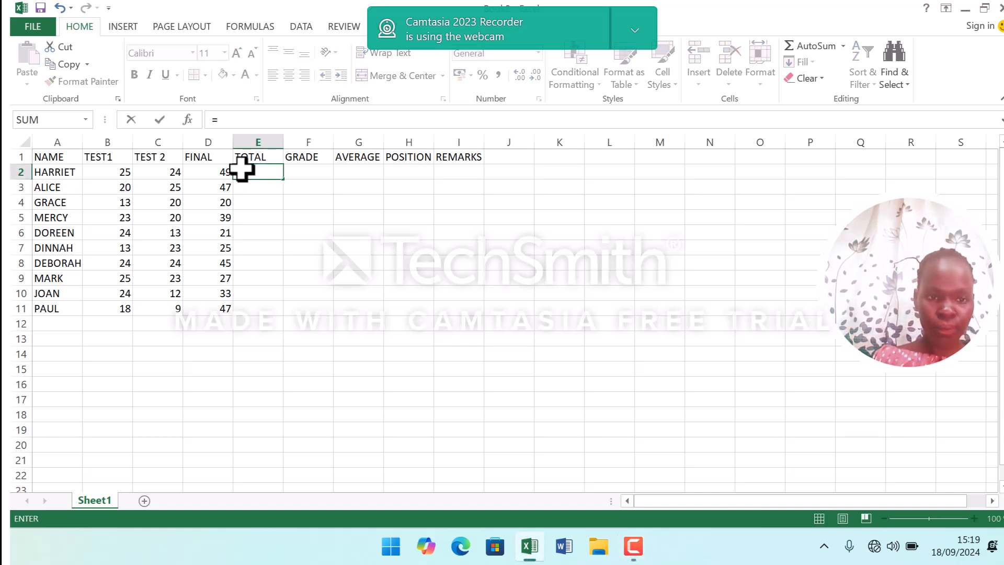
pyautogui.click(187, 120)
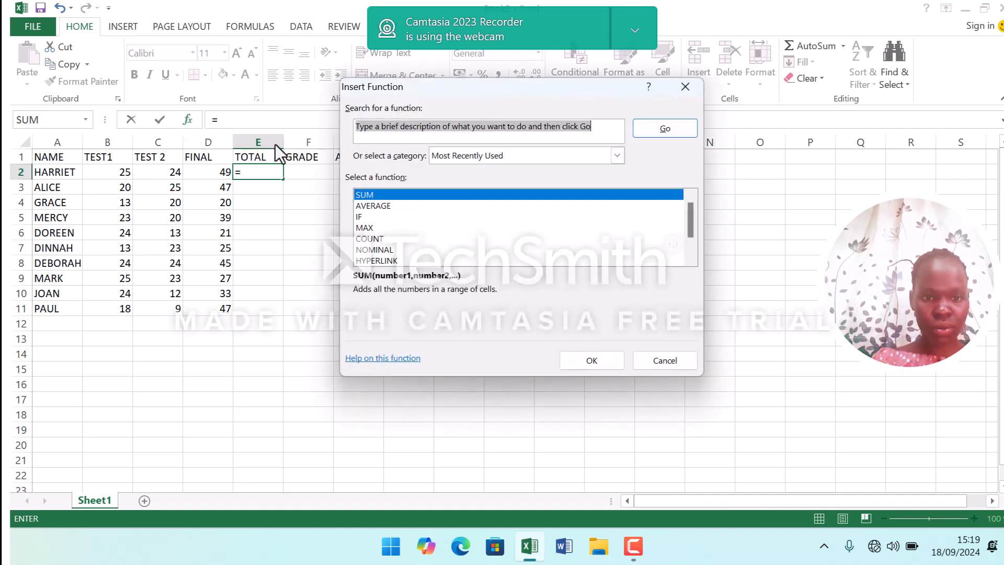
pyautogui.click(372, 197)
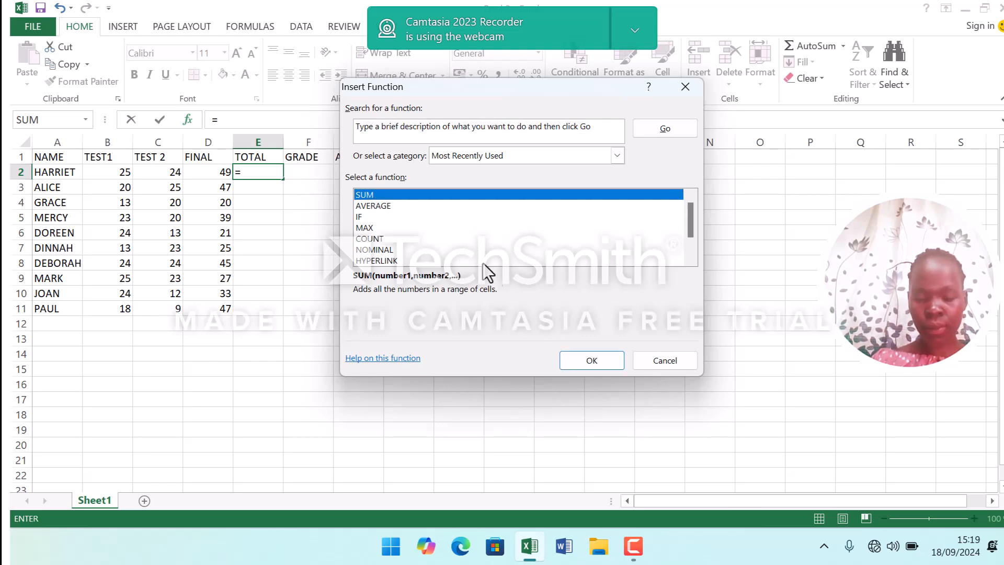
pyautogui.click(583, 365)
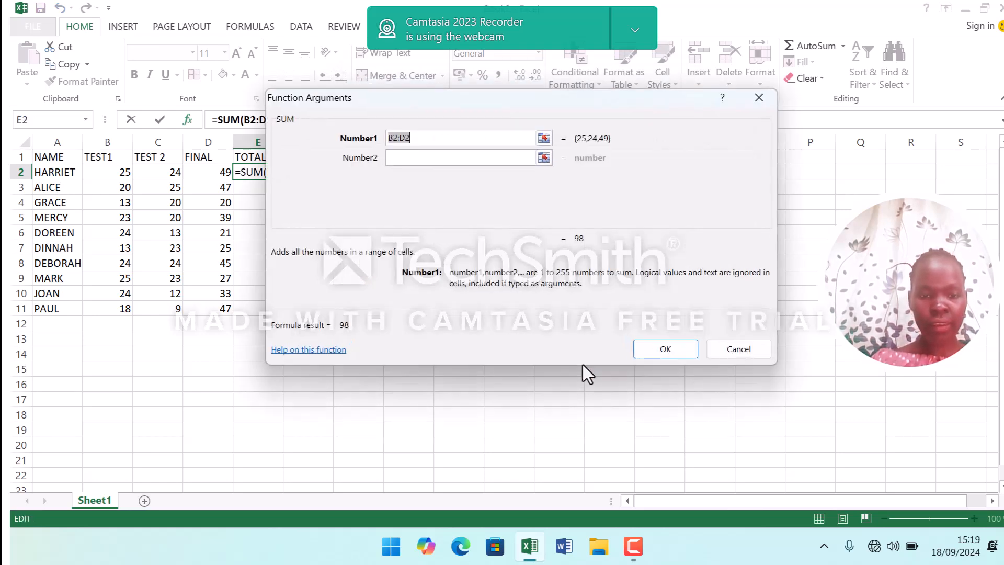
pyautogui.click(667, 351)
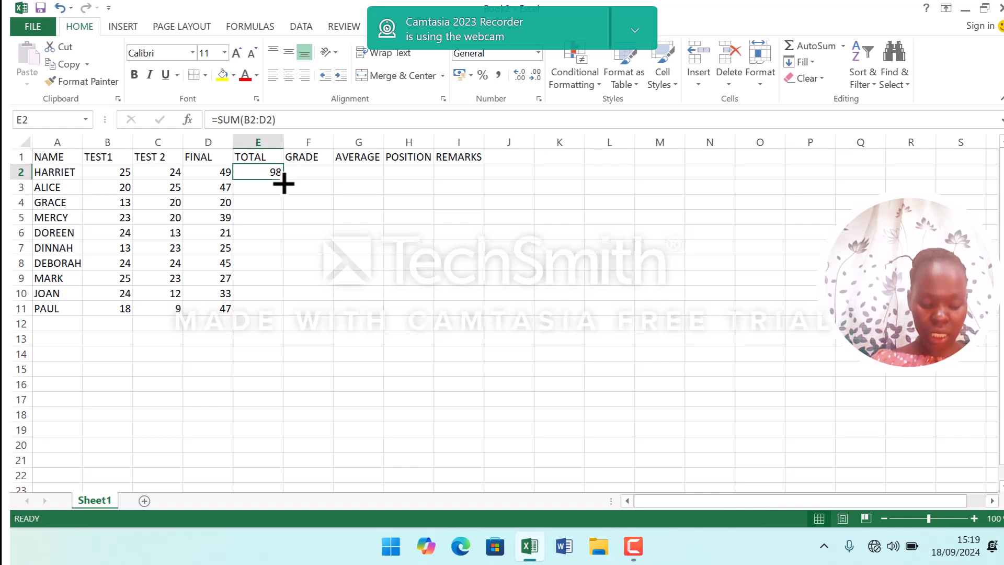
pyautogui.moveTo(283, 183); pyautogui.dragTo(283, 314)
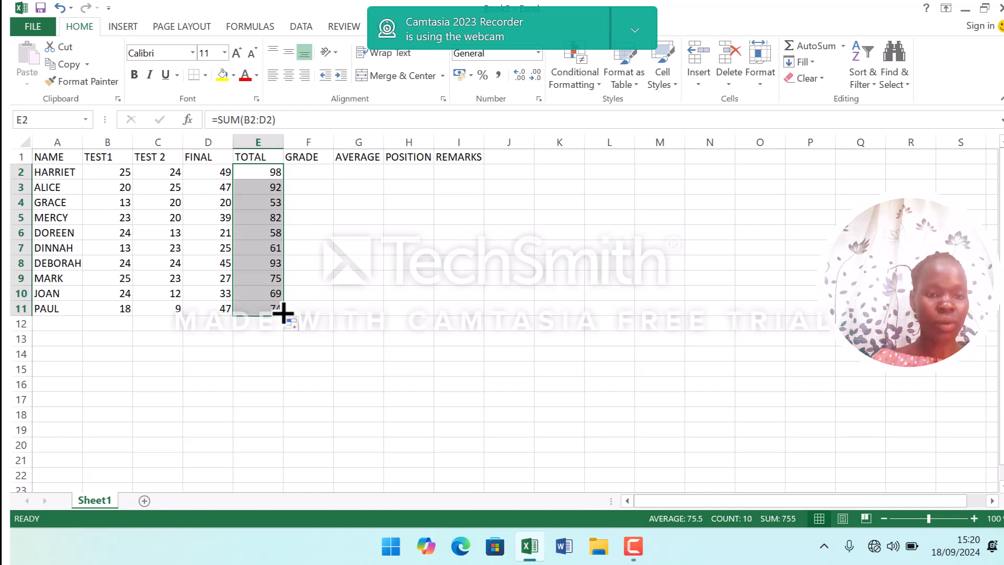
# Begin a grade formula in F2: =IF(E2>=90,"A", so totals of 90 or more get A.
pyautogui.click(318, 169)
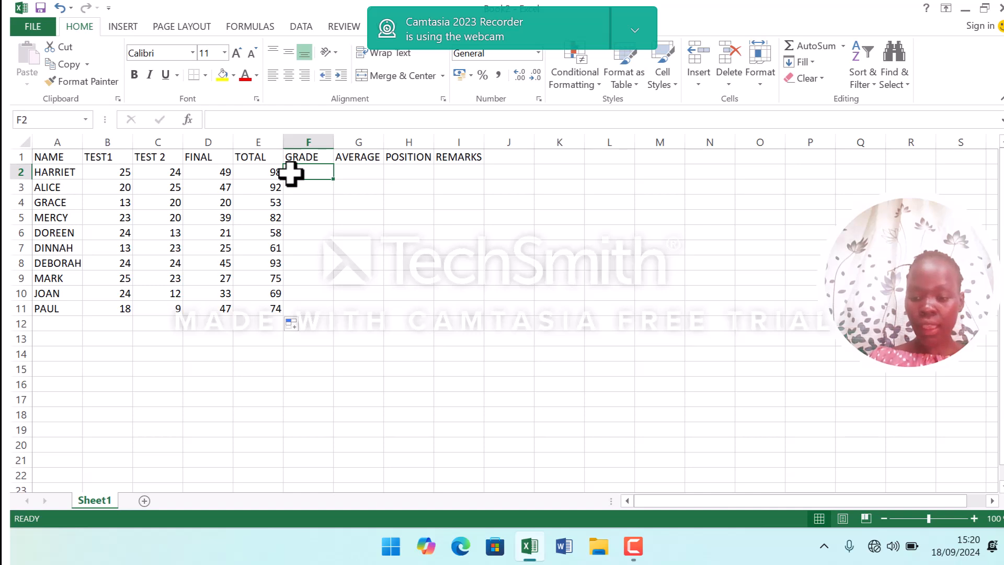
pyautogui.write('=')
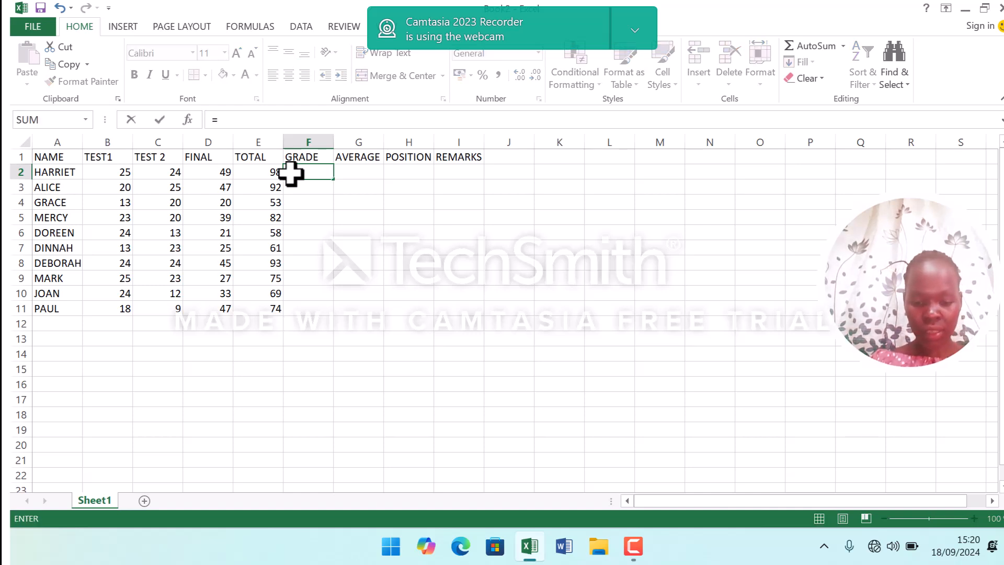
pyautogui.write('I')
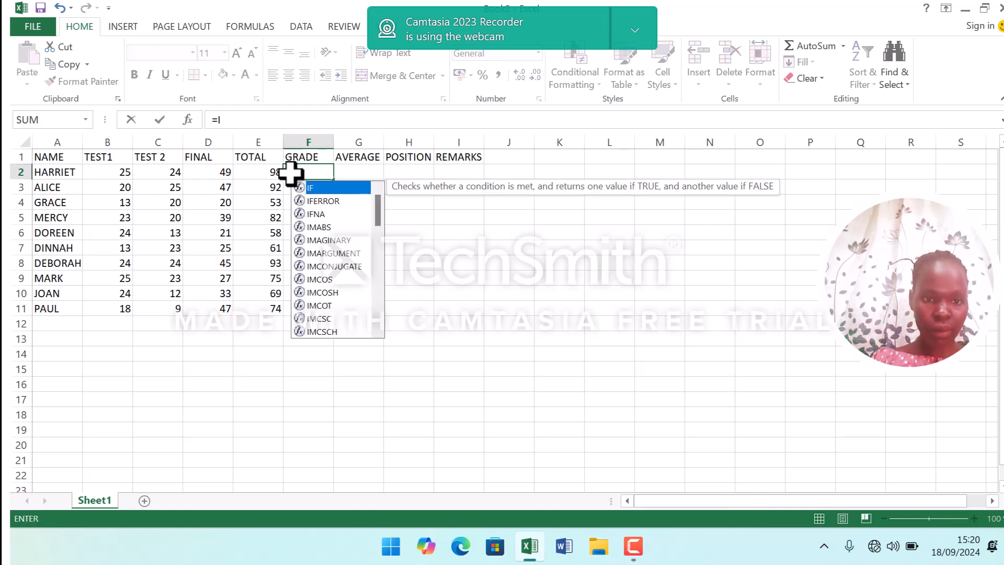
pyautogui.write('F')
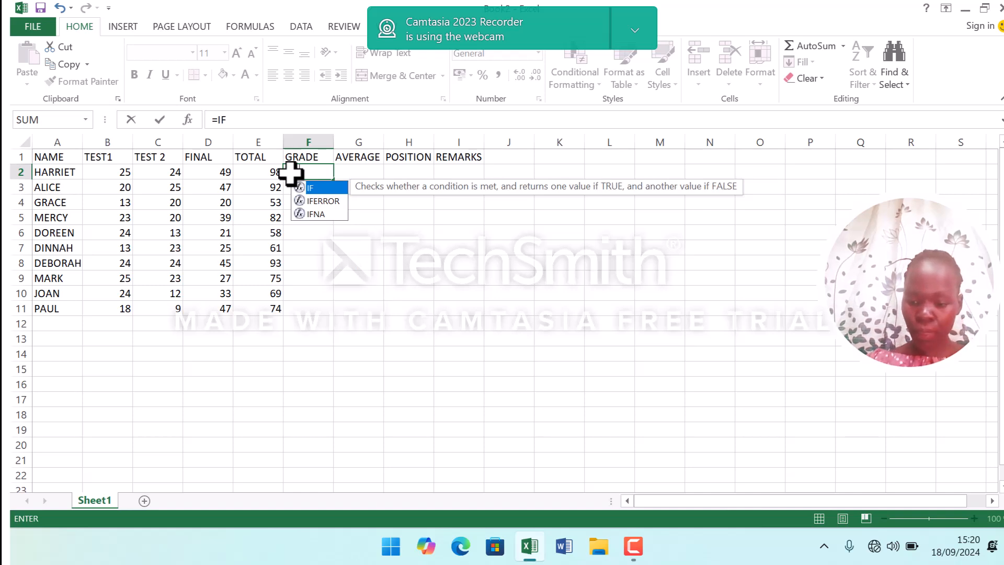
pyautogui.write('(')
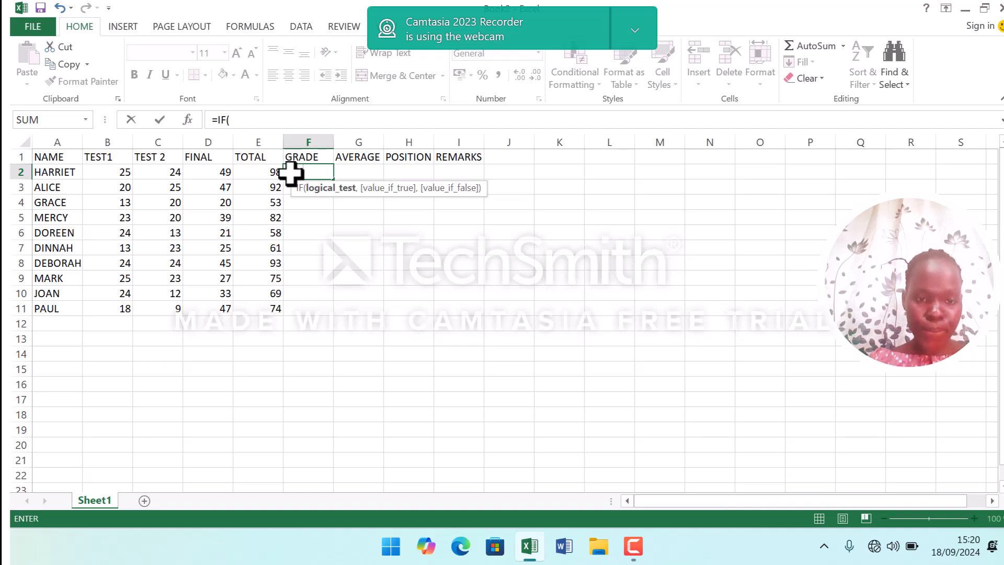
pyautogui.click(251, 168)
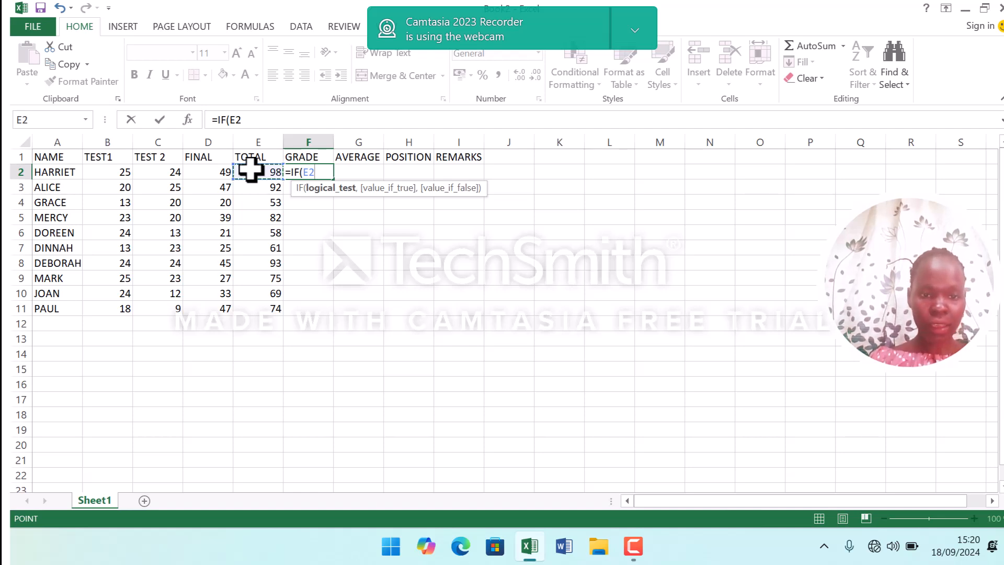
pyautogui.write('>')
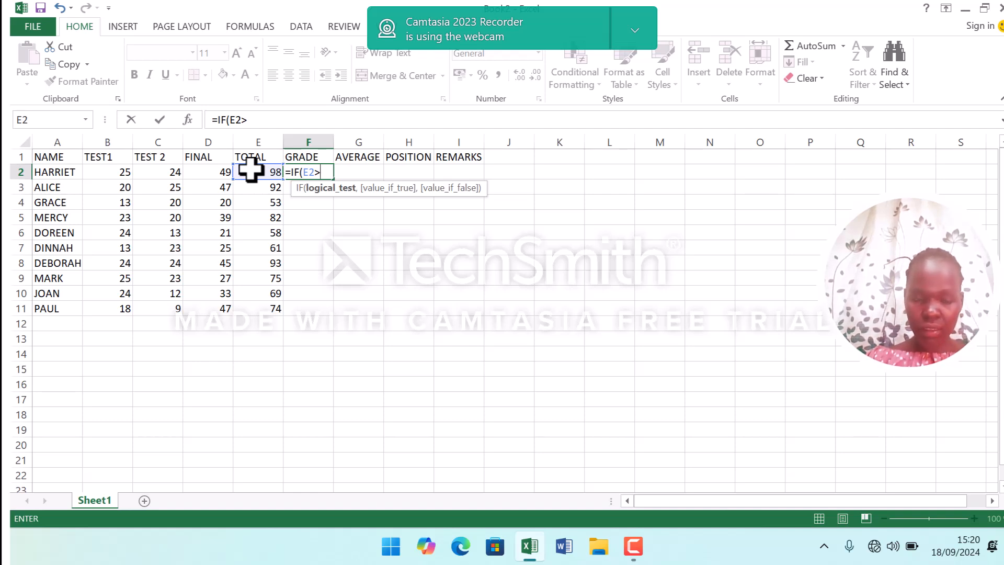
pyautogui.write('=')
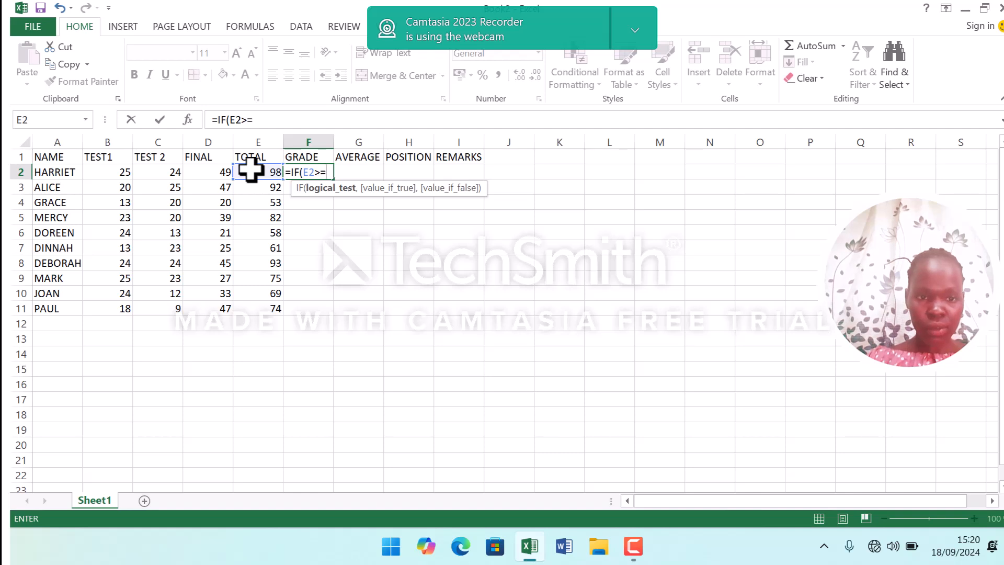
pyautogui.write('90')
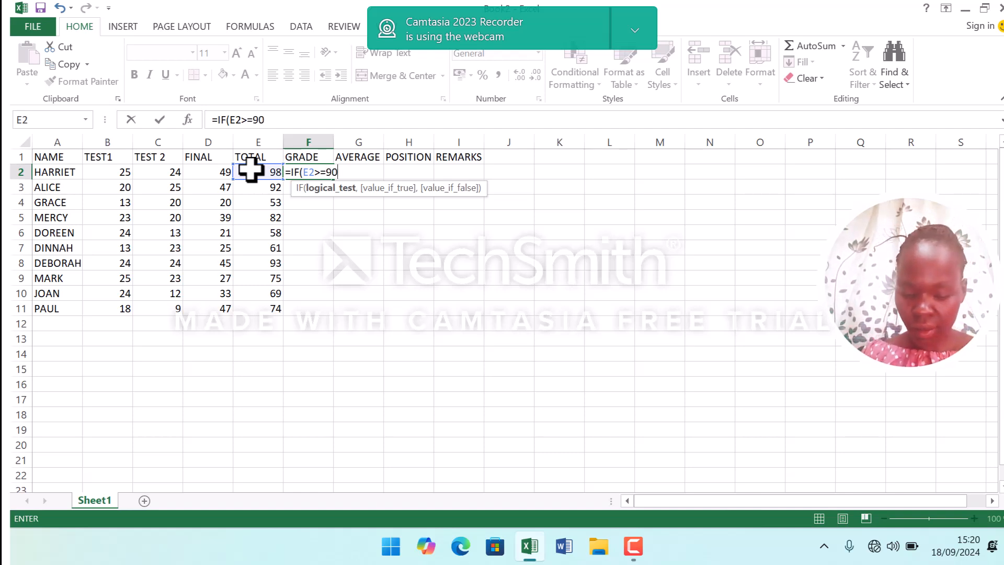
pyautogui.write(',')
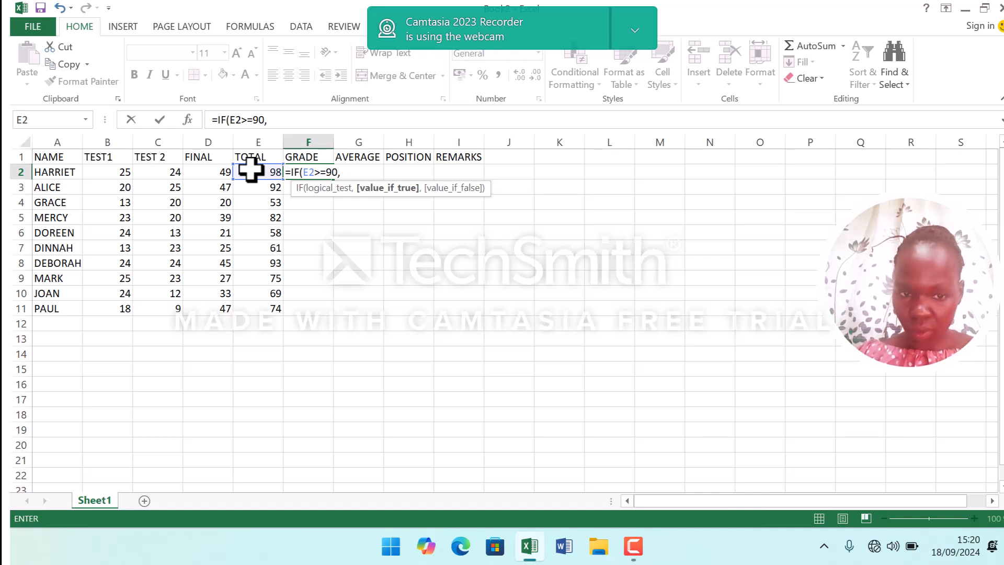
pyautogui.write('"A')
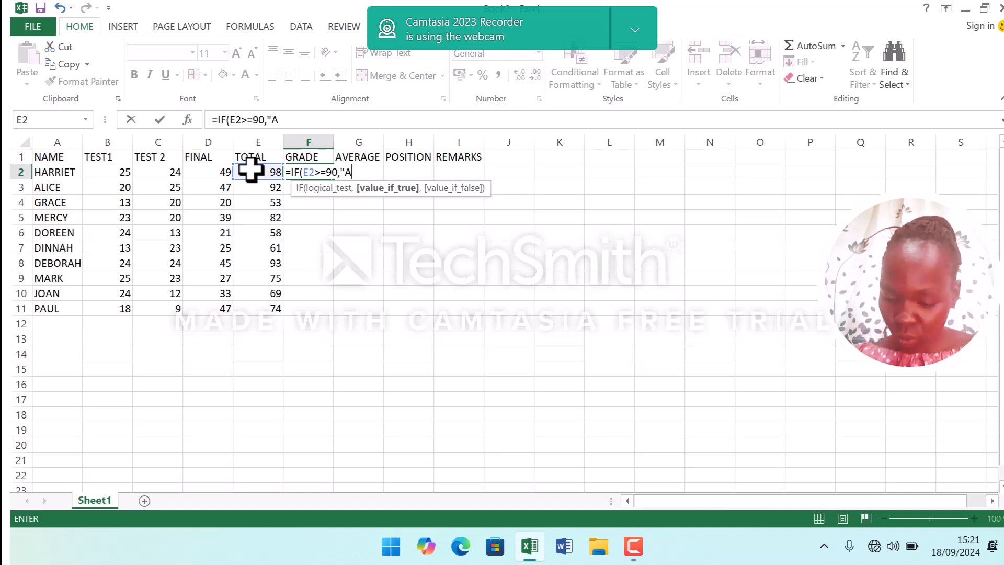
pyautogui.write('",')
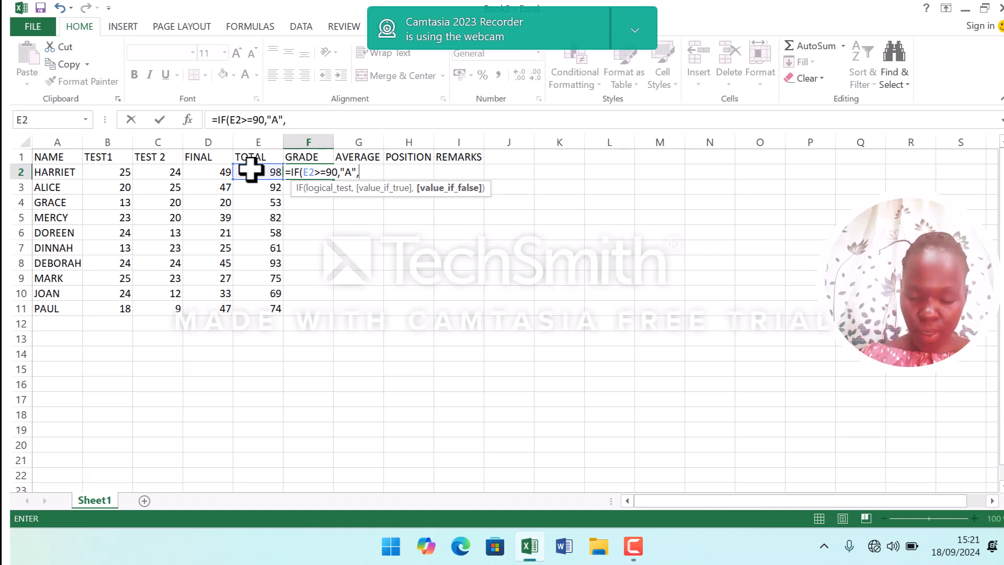
# Extend the F2 grade formula with a nested IF(E2>=80,"B", so totals of 80 or more get B.
pyautogui.write('IF')
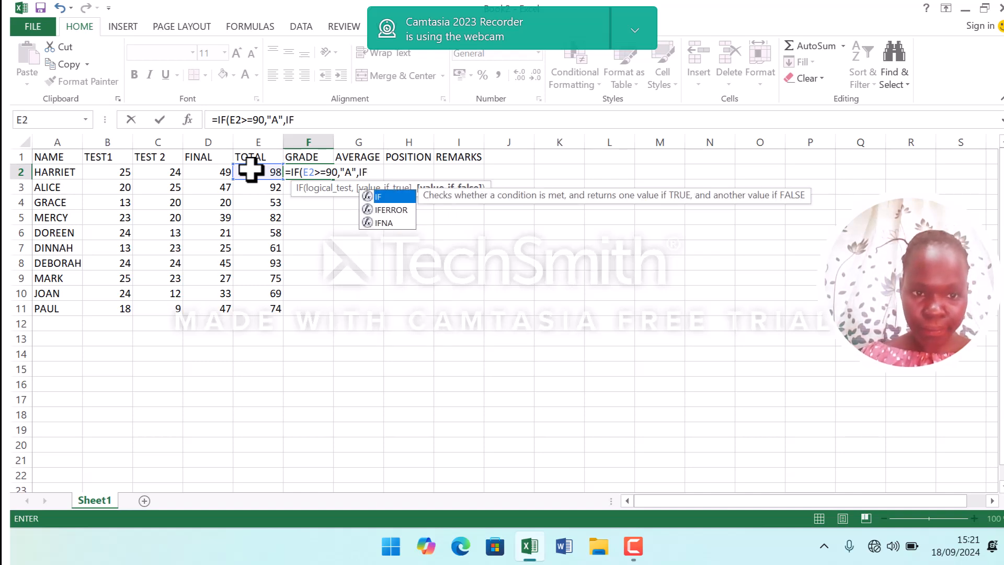
pyautogui.write('(')
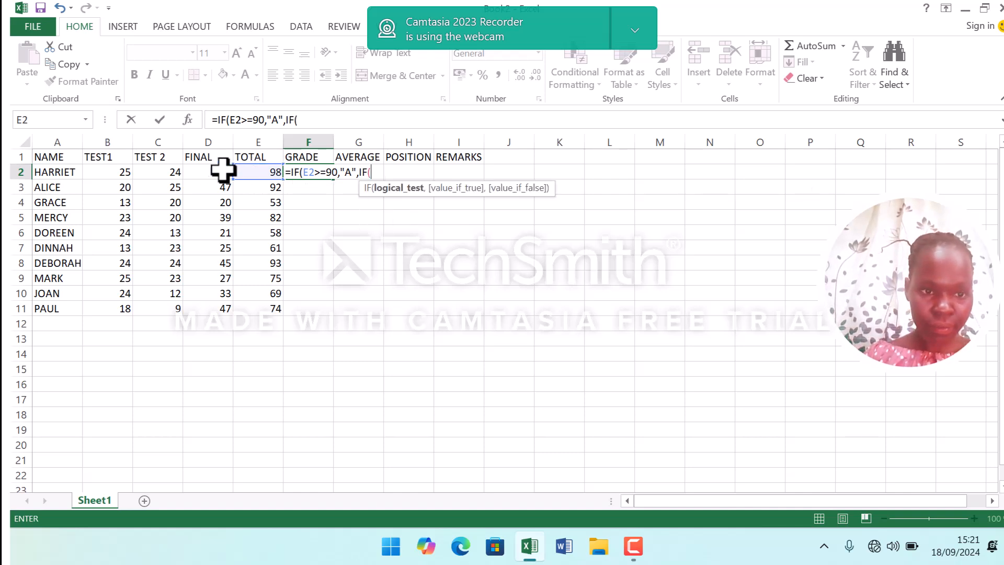
pyautogui.click(247, 170)
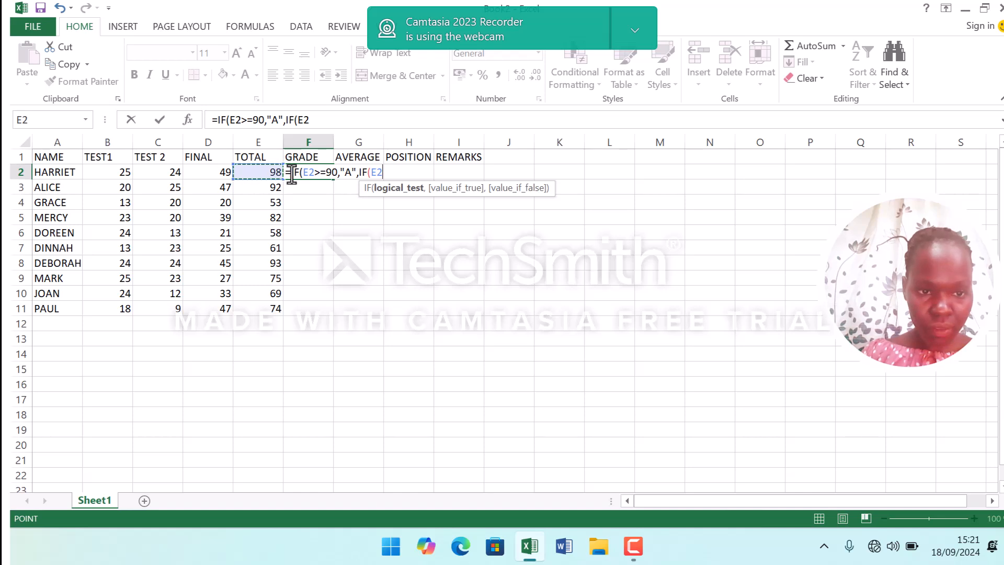
pyautogui.write(':E')
pyautogui.press('BackSpace')
pyautogui.press('BackSpace')
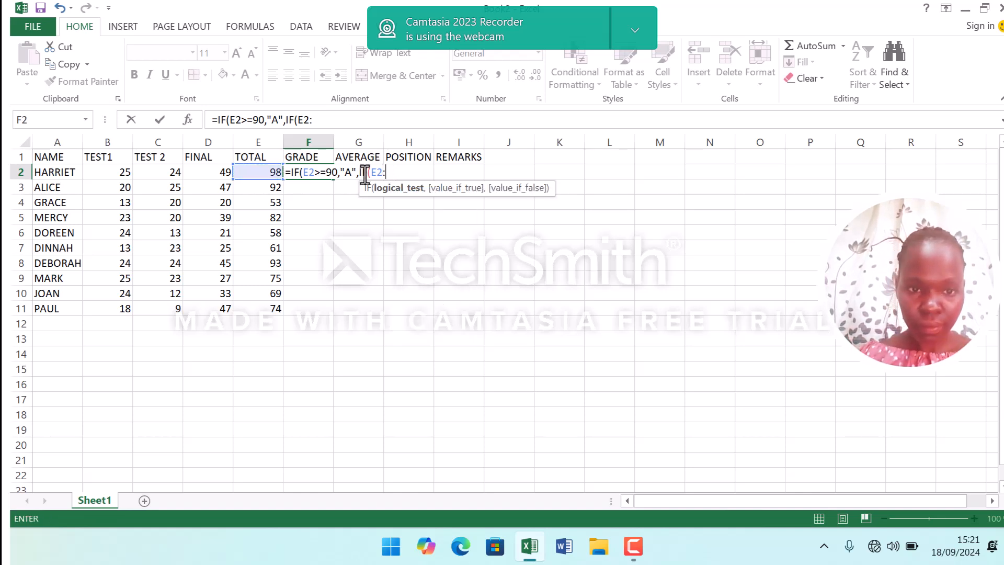
pyautogui.write('>')
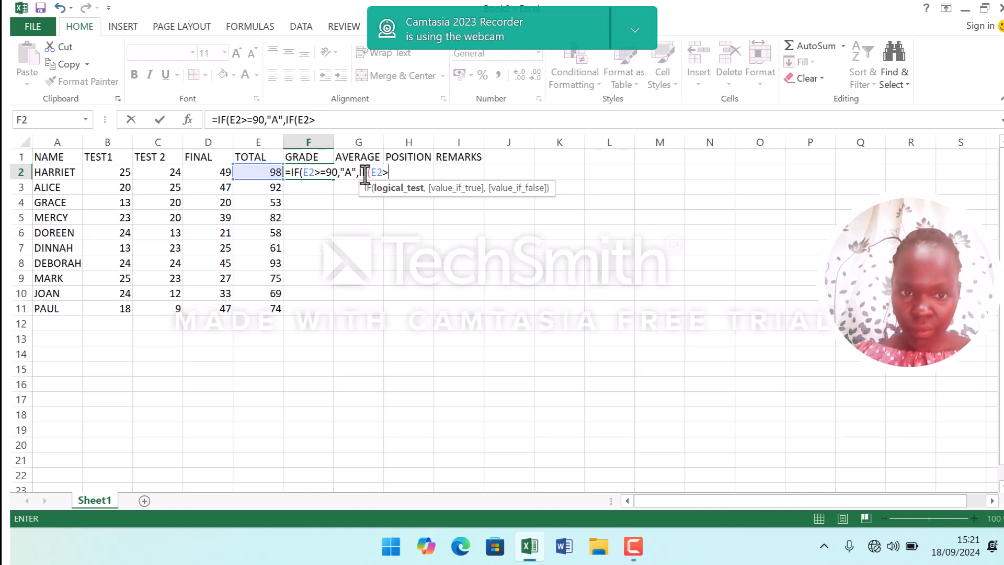
pyautogui.write('=')
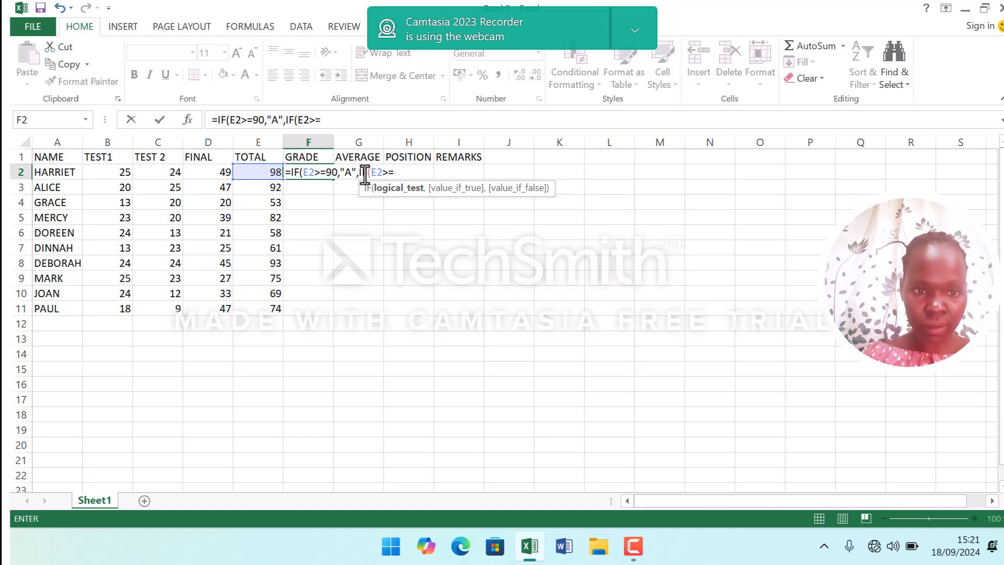
pyautogui.write('80,')
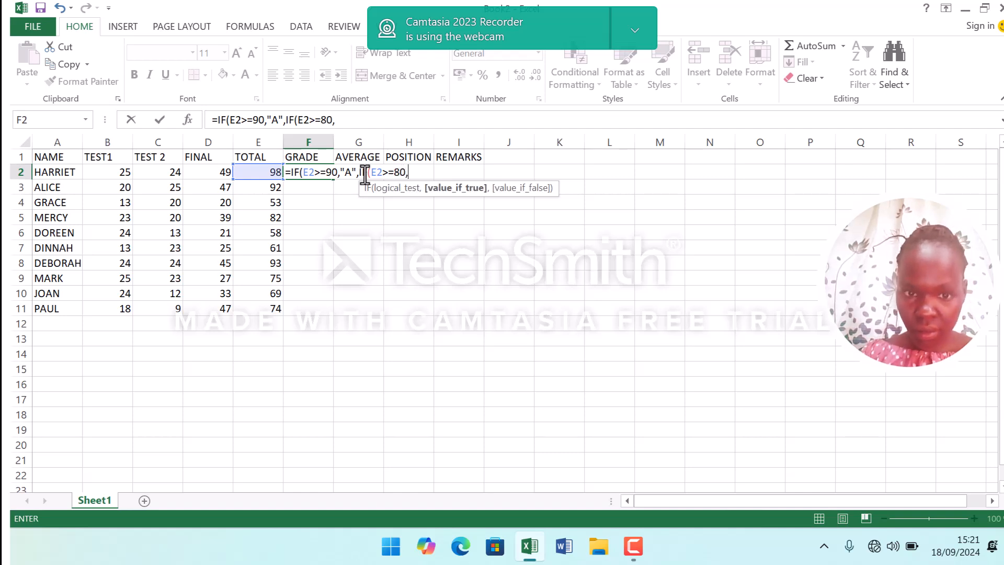
pyautogui.write('"')
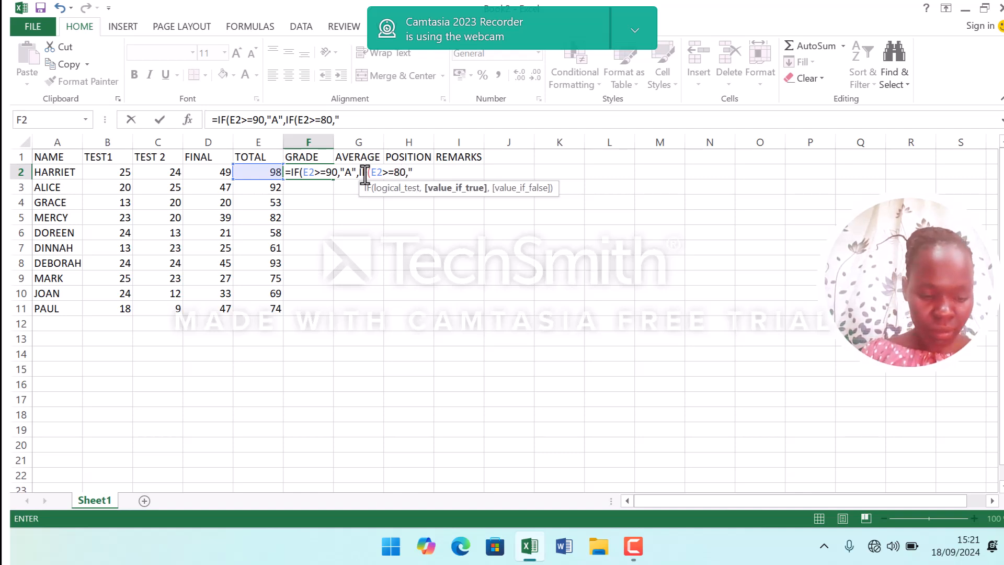
pyautogui.write('B')
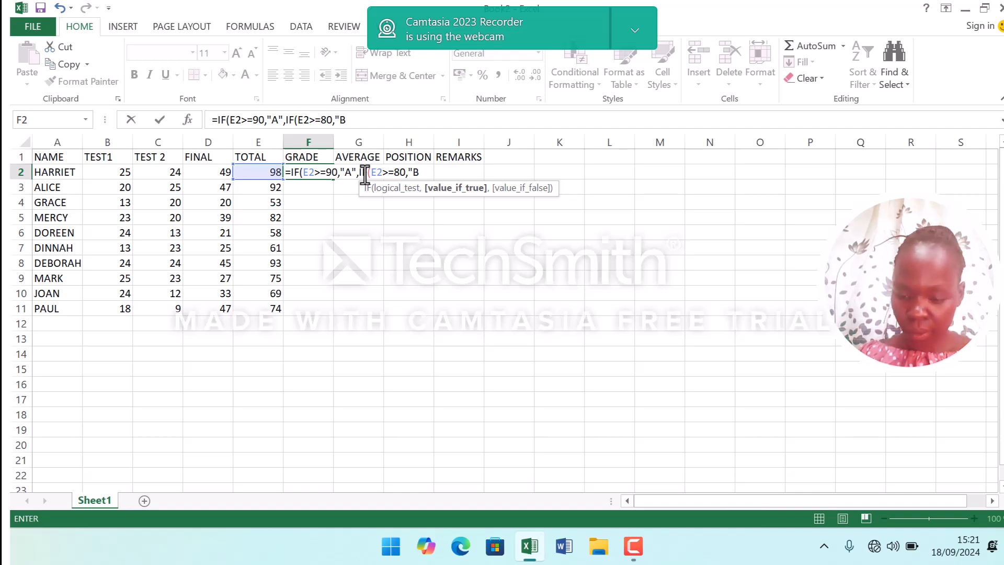
pyautogui.write('"')
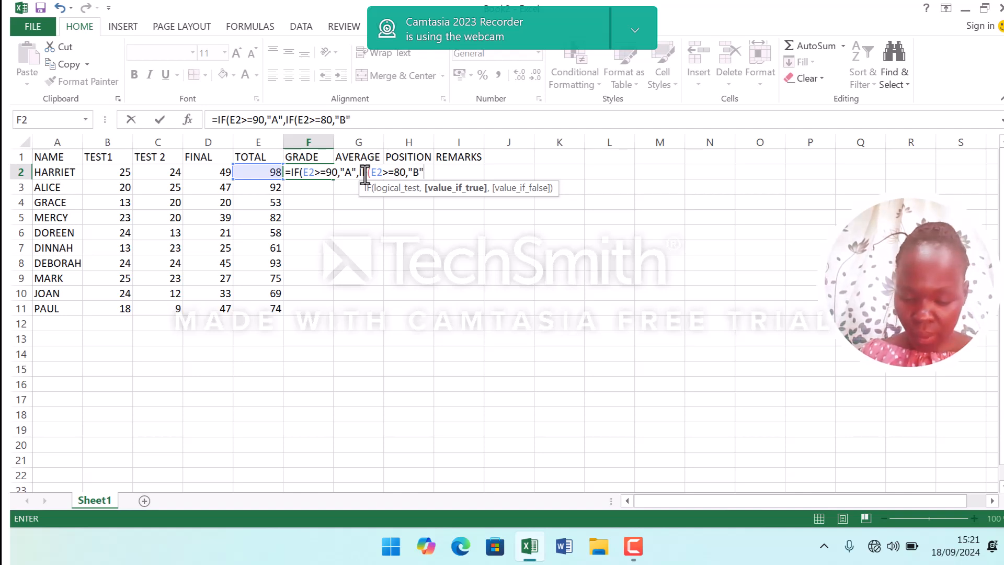
pyautogui.write(',')
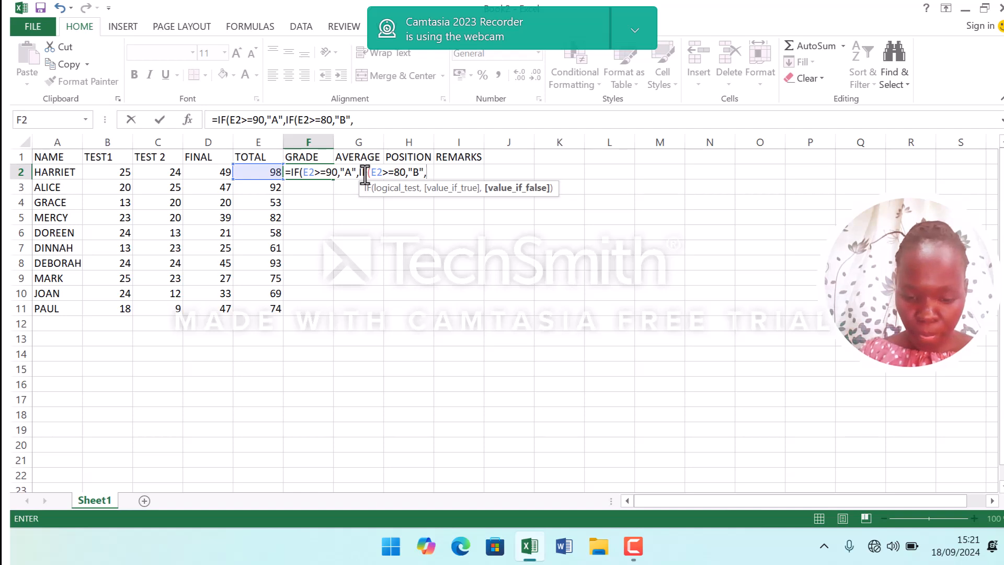
pyautogui.write('IF')
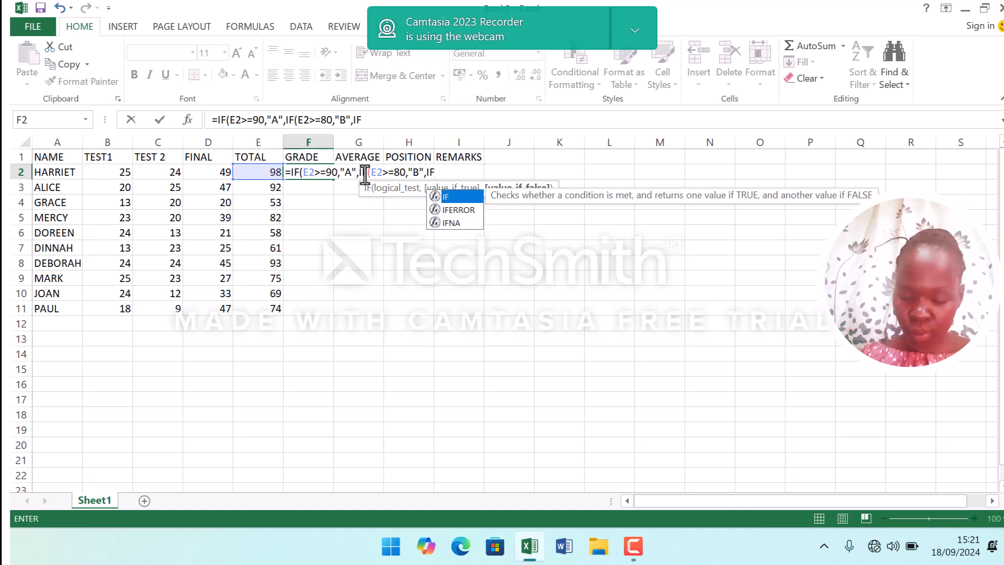
pyautogui.write('(')
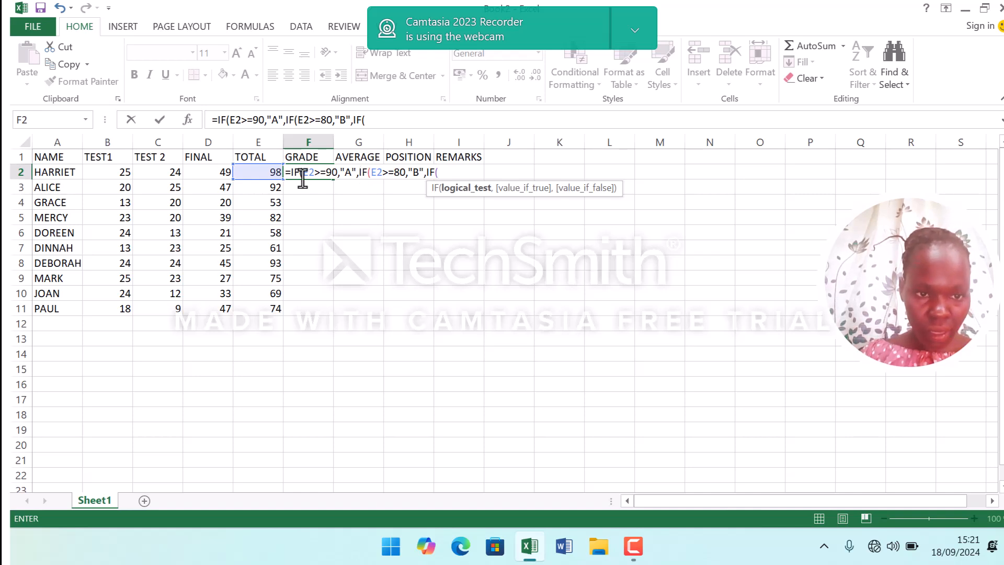
# Nest another condition IF(E2>=70,"C" in the grade formula so totals of 70 or more get C.
pyautogui.click(263, 171)
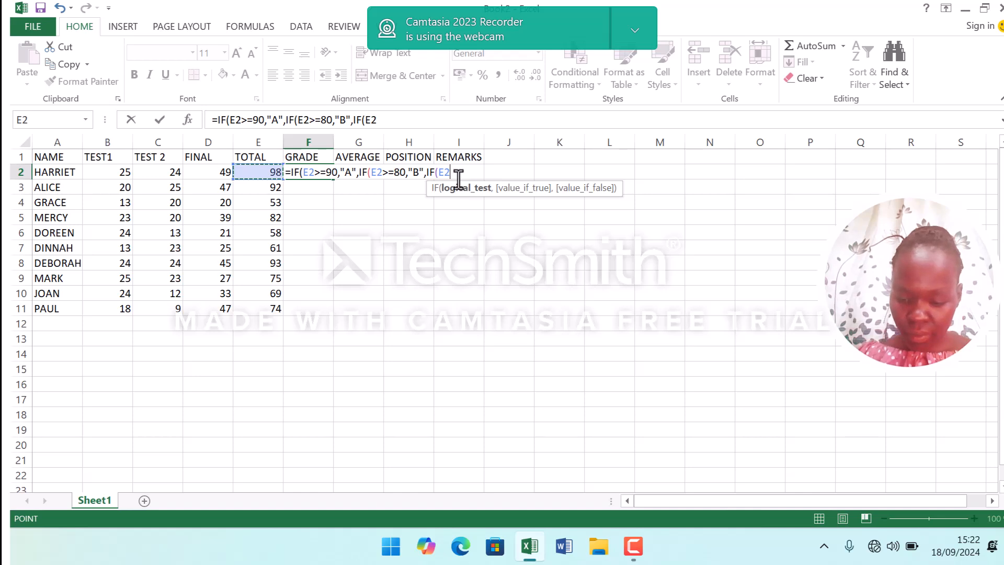
pyautogui.write('>')
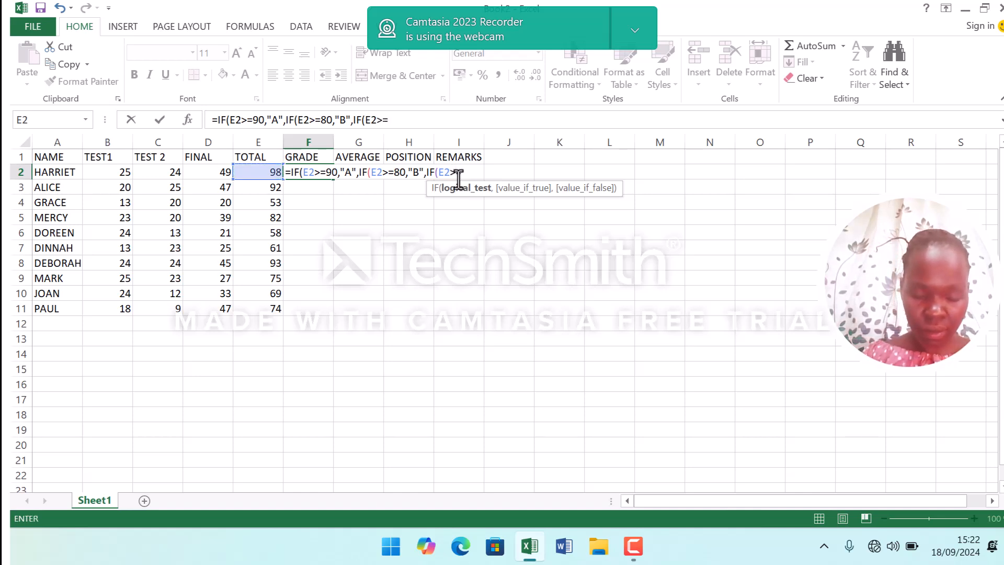
pyautogui.write('=70')
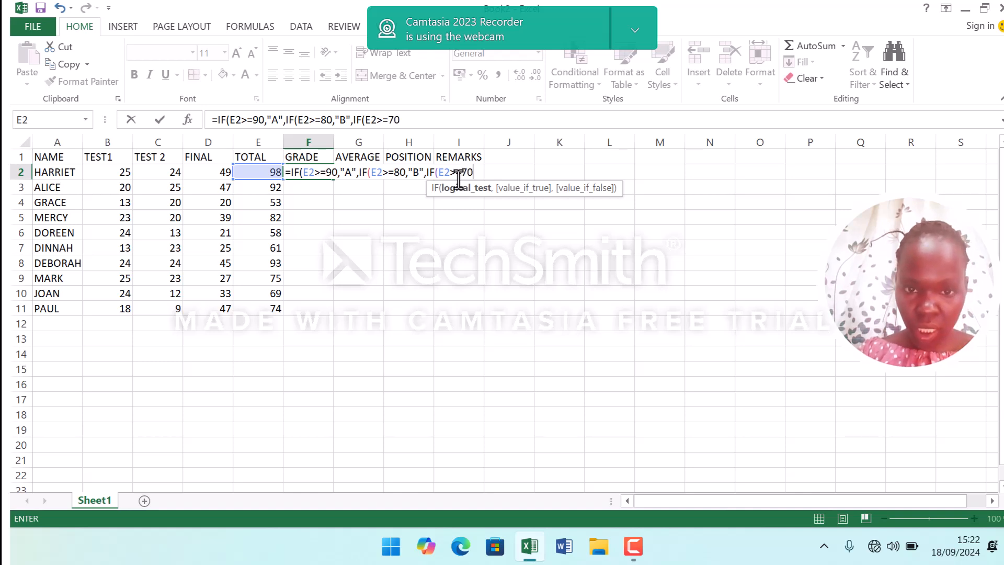
pyautogui.write(',"')
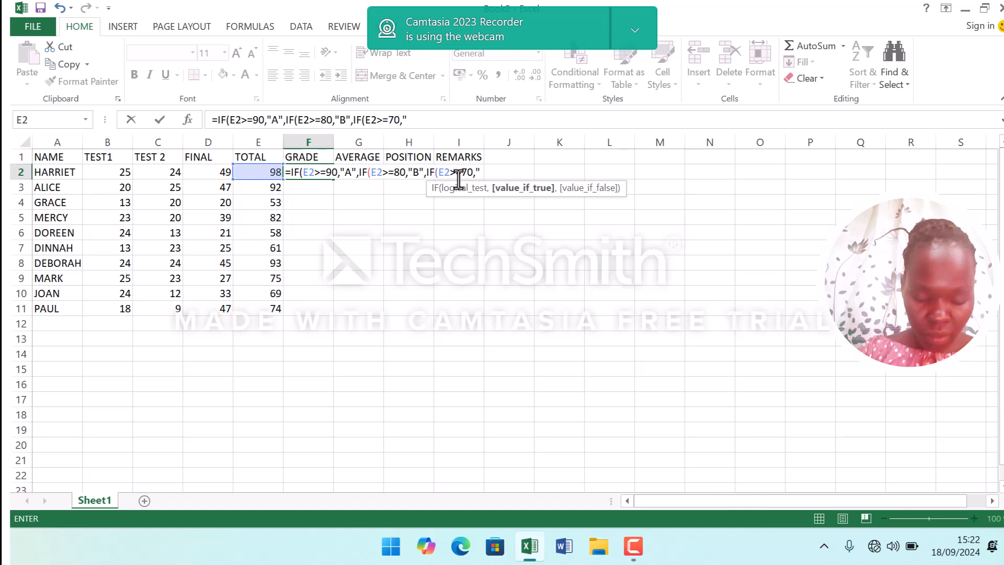
pyautogui.write('C')
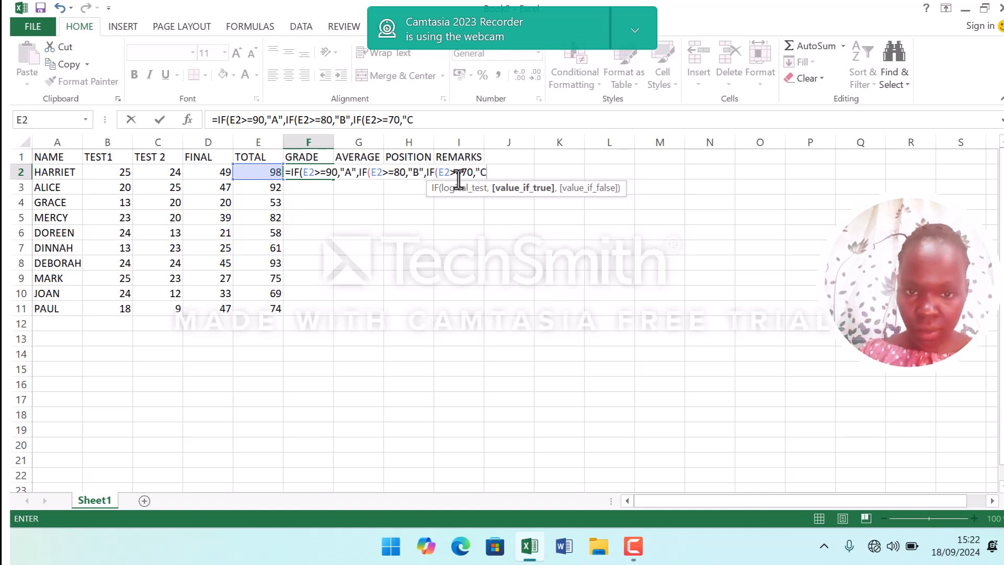
pyautogui.write('"')
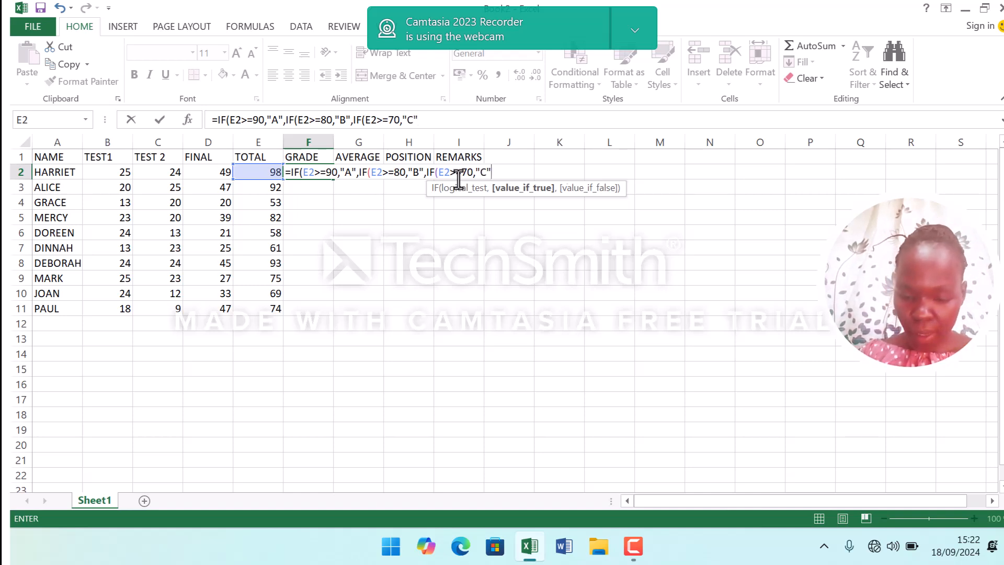
pyautogui.write(',IF')
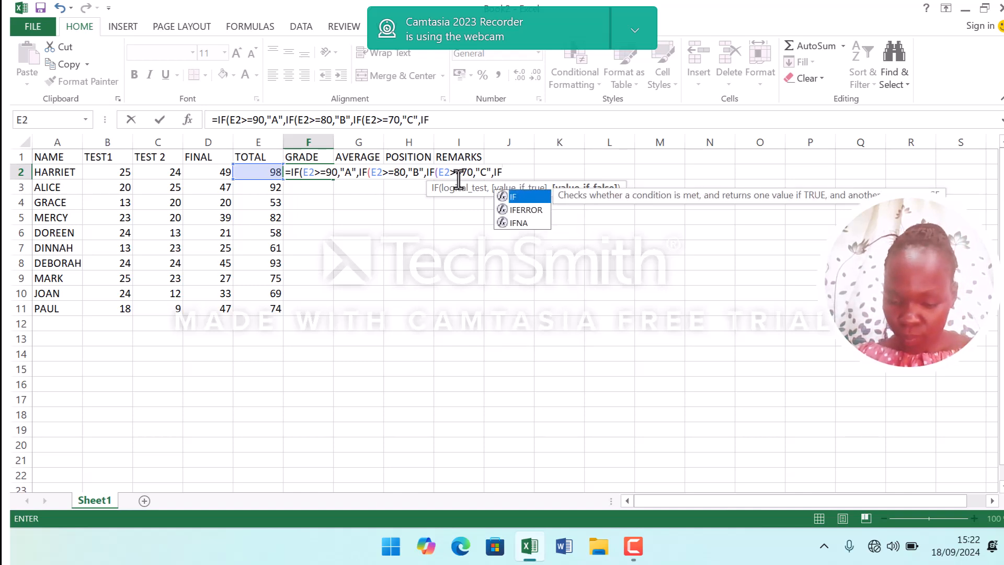
pyautogui.write('(')
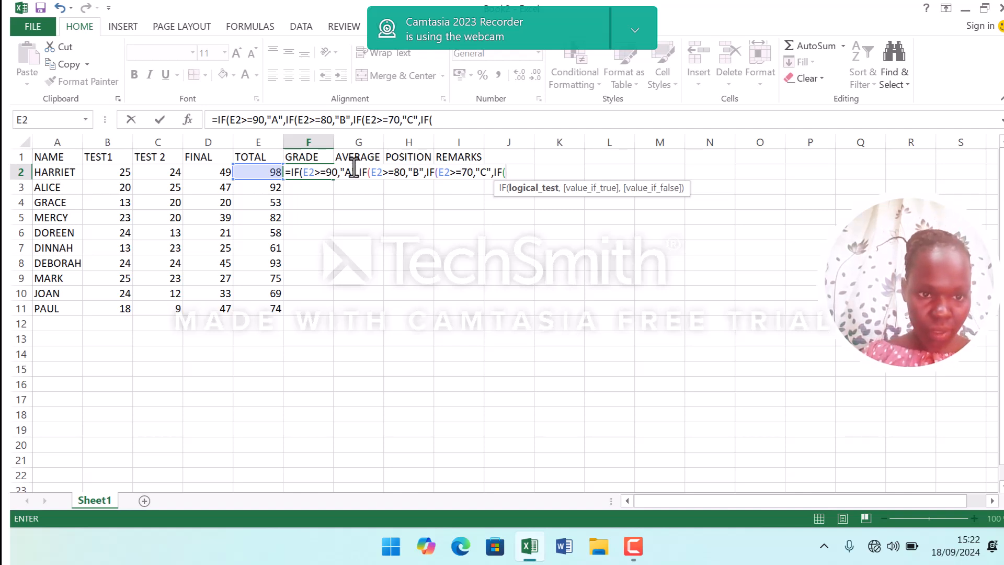
# Add a further nested IF(E2>=60,"D", to the grade formula so totals of 60 or more get D.
pyautogui.click(272, 168)
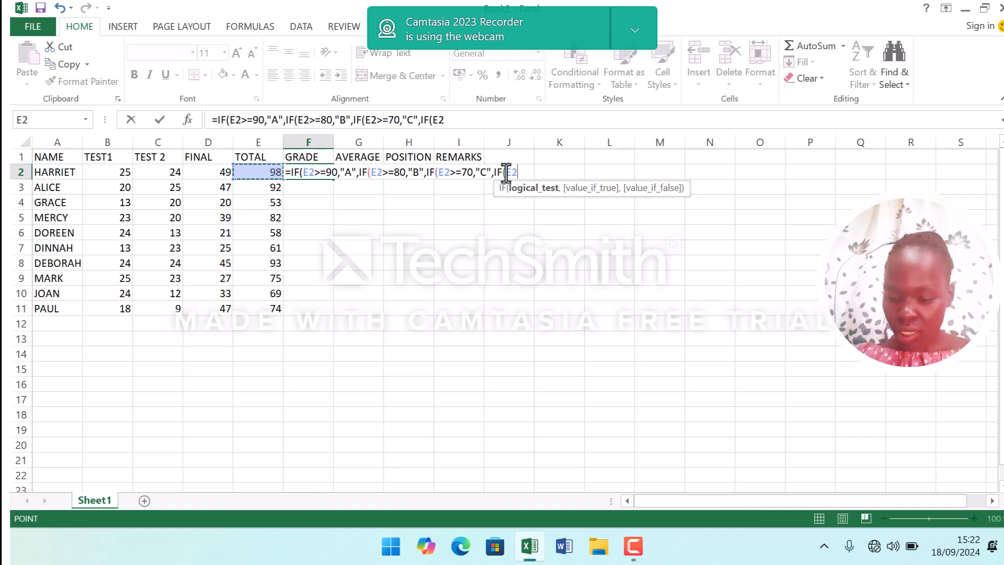
pyautogui.press('F8')
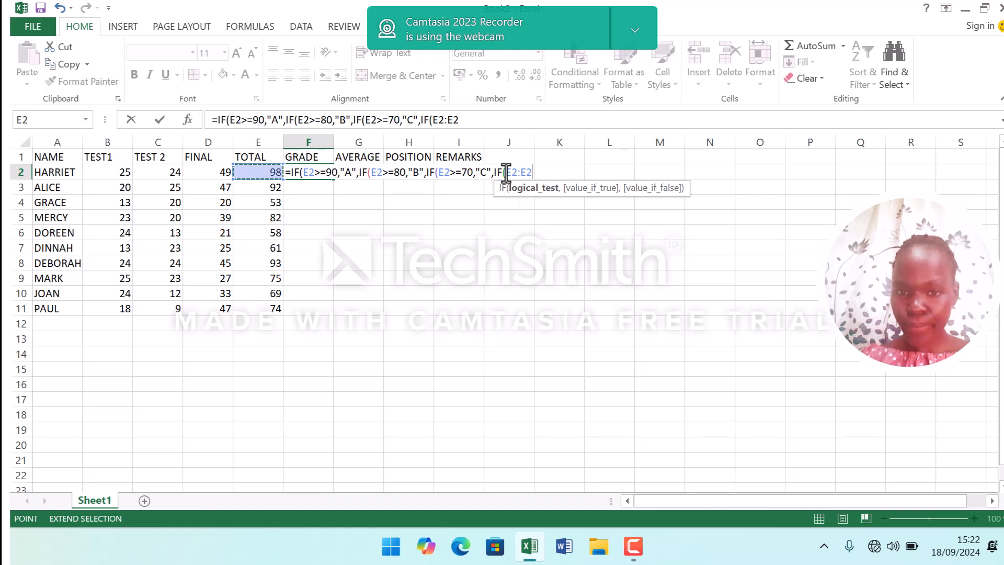
pyautogui.press('BackSpace')
pyautogui.press('BackSpace')
pyautogui.press('BackSpace')
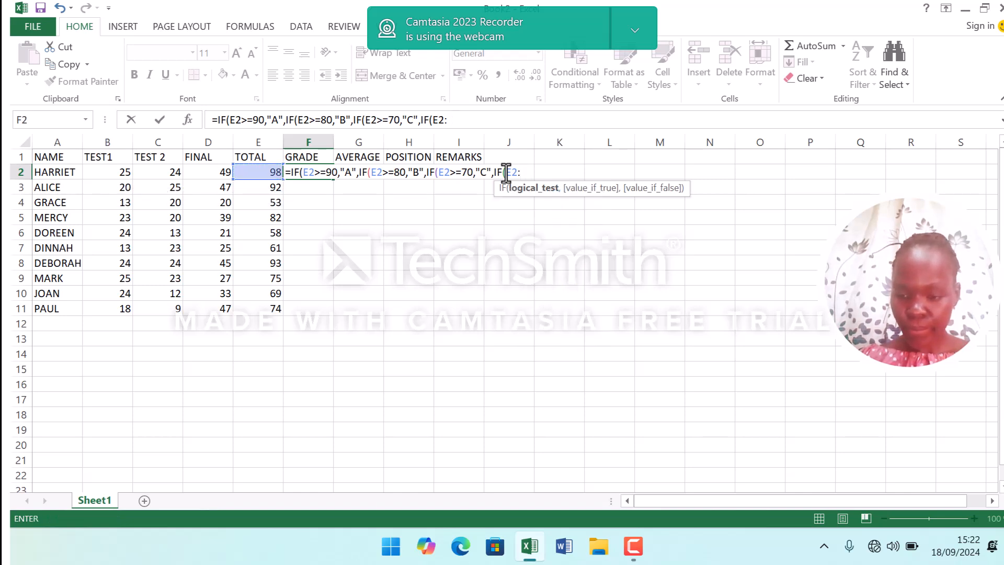
pyautogui.write('>')
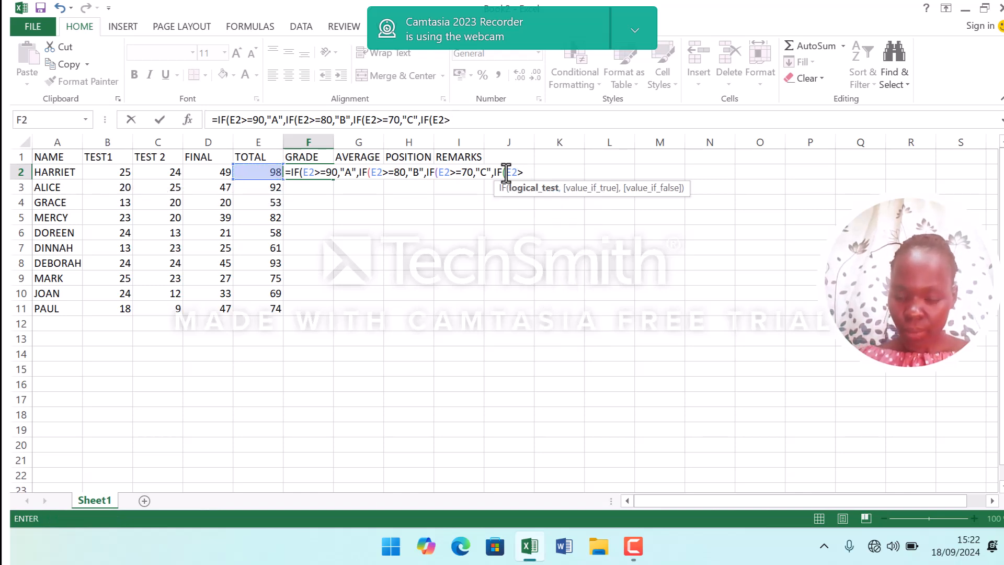
pyautogui.write('=60')
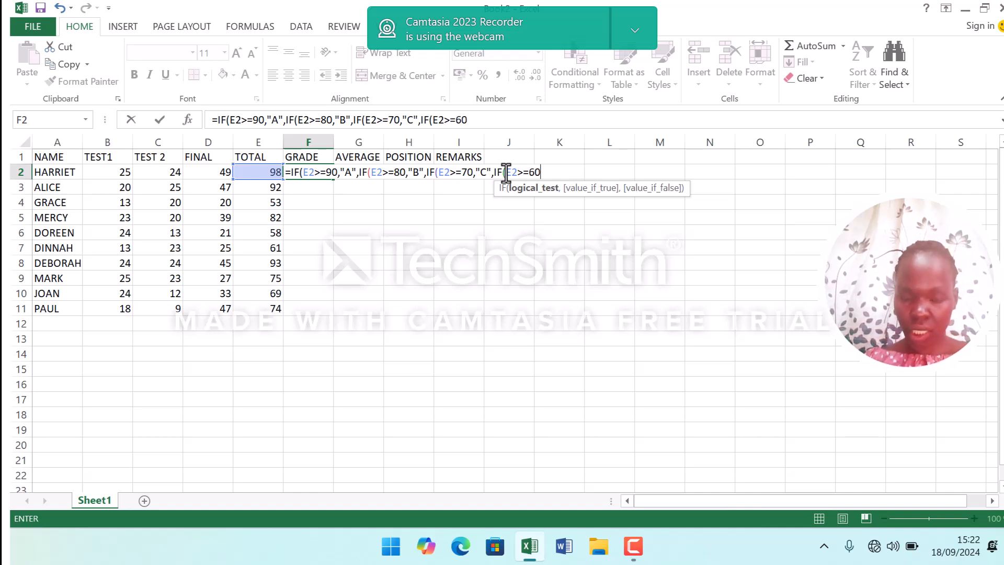
pyautogui.write(',')
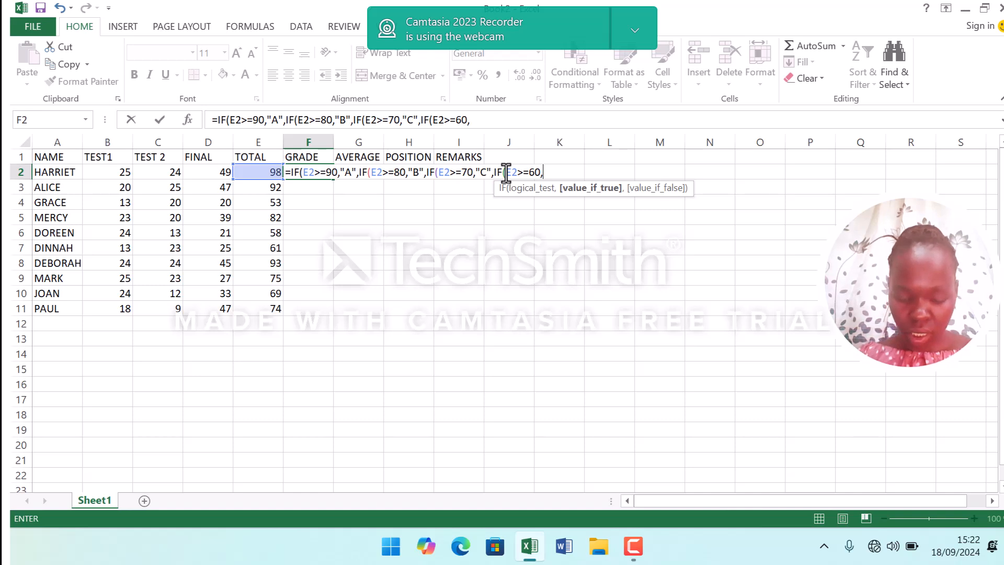
pyautogui.write('"')
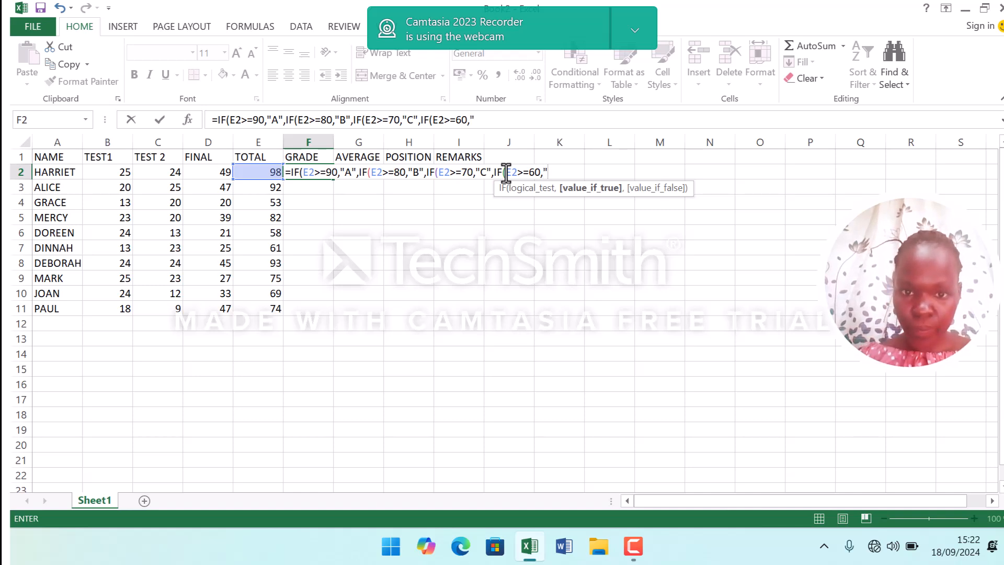
pyautogui.write('D"')
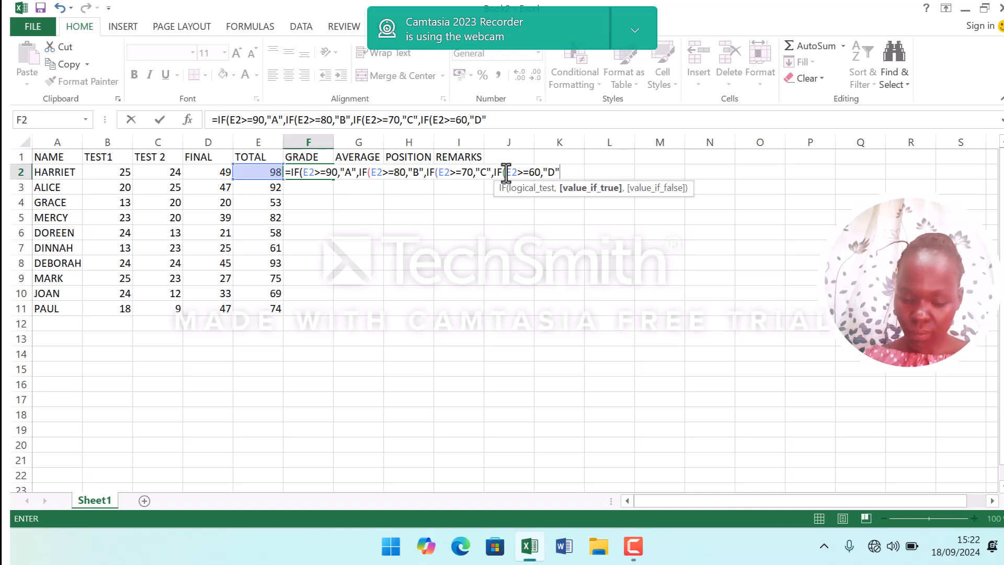
pyautogui.write(',')
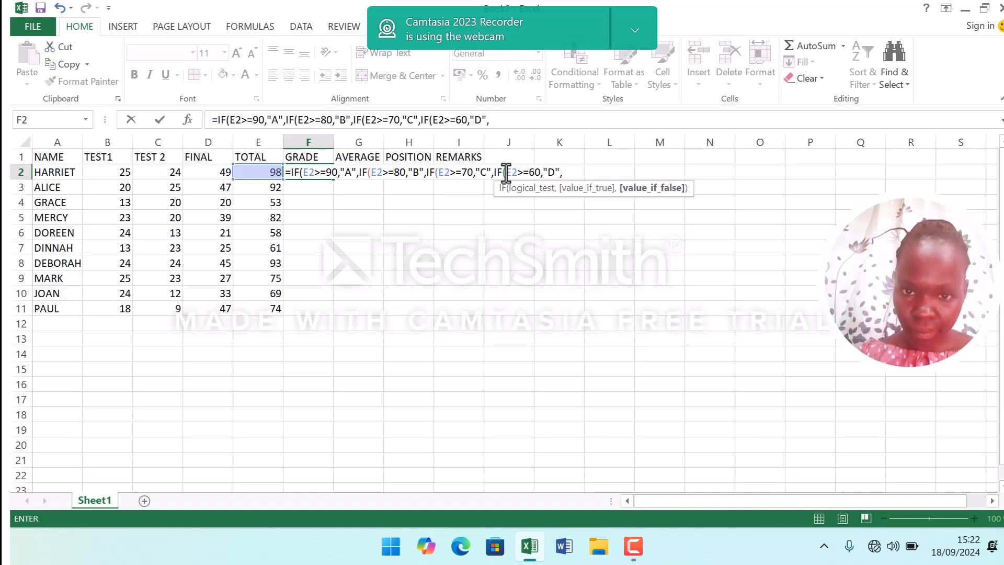
pyautogui.write('IF')
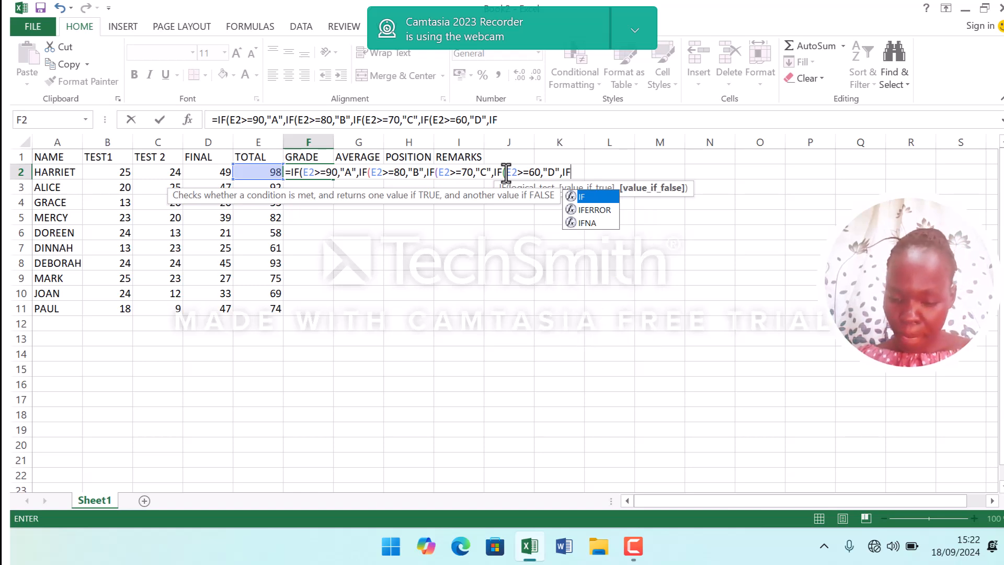
pyautogui.write('(')
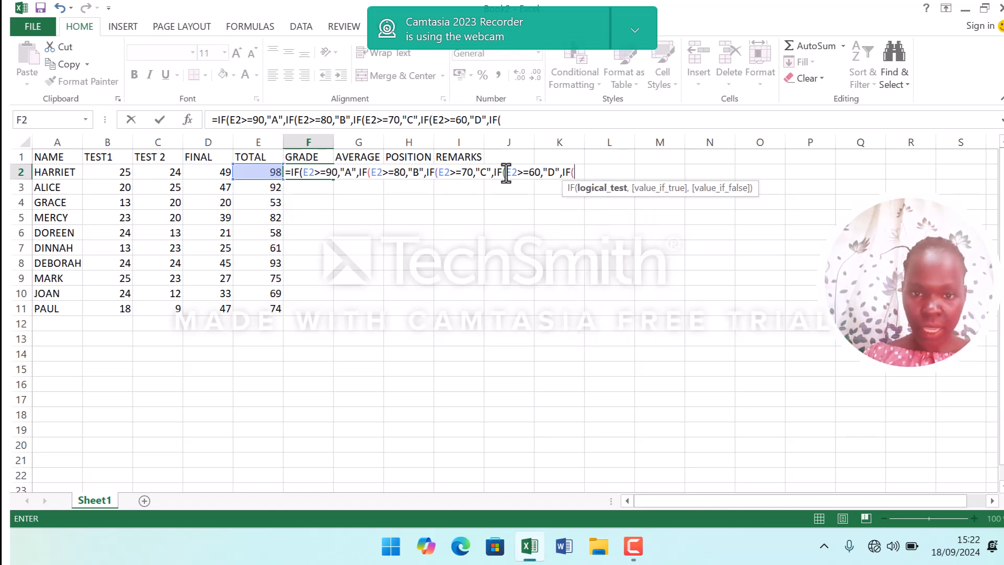
# Add a nested IF(E2>=50,"E", to the grade formula so totals of 50 or more get E.
pyautogui.click(261, 168)
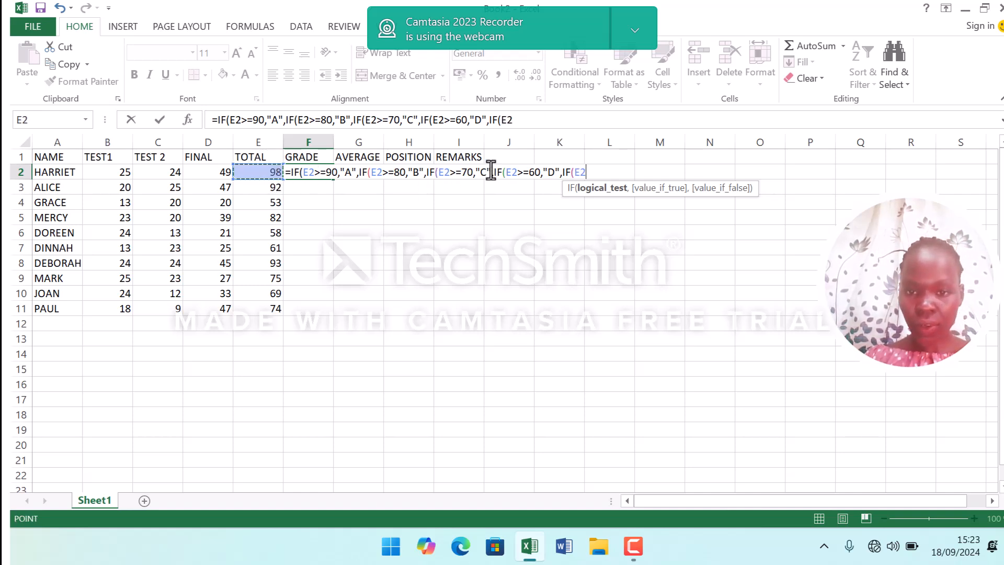
pyautogui.write('>')
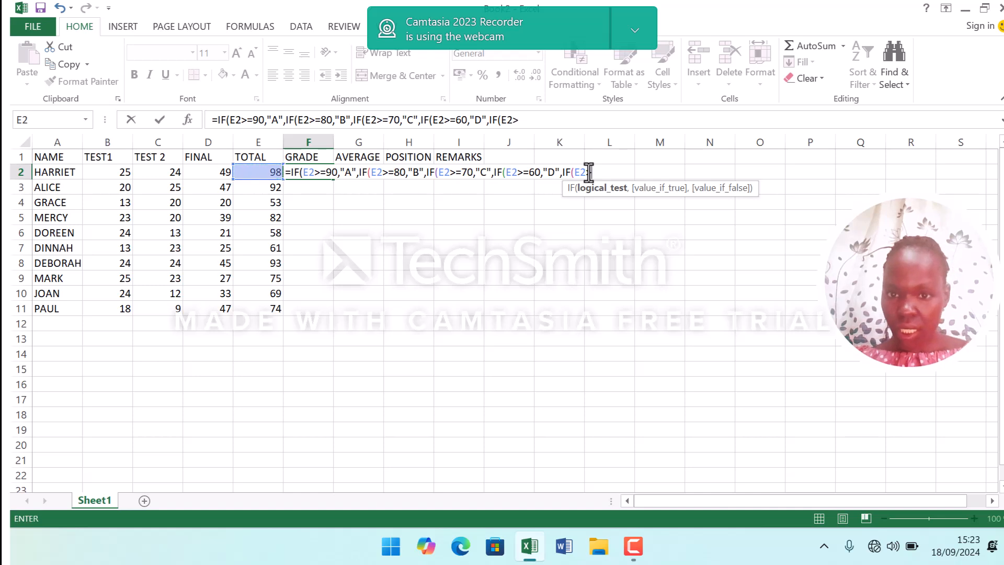
pyautogui.write('=')
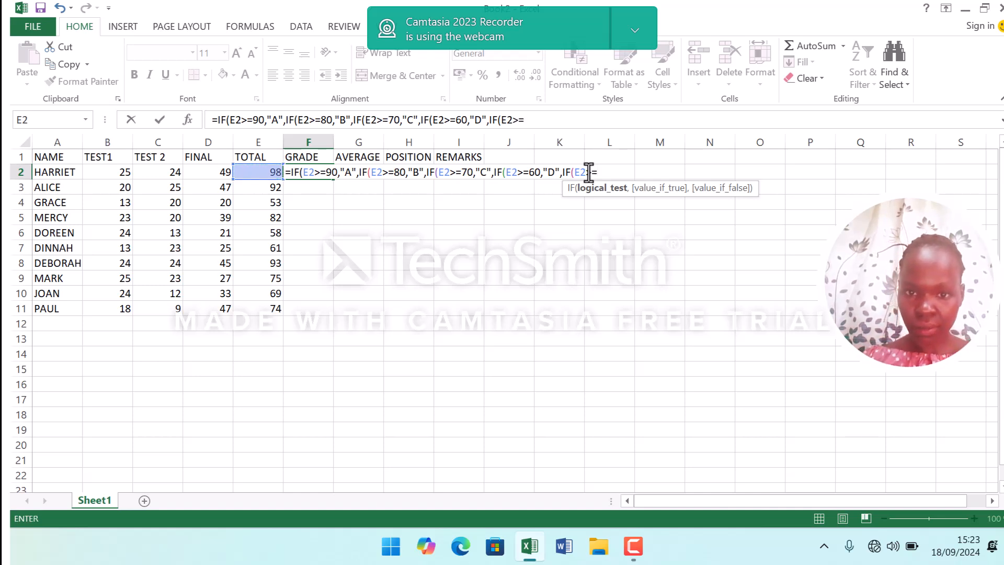
pyautogui.write('50')
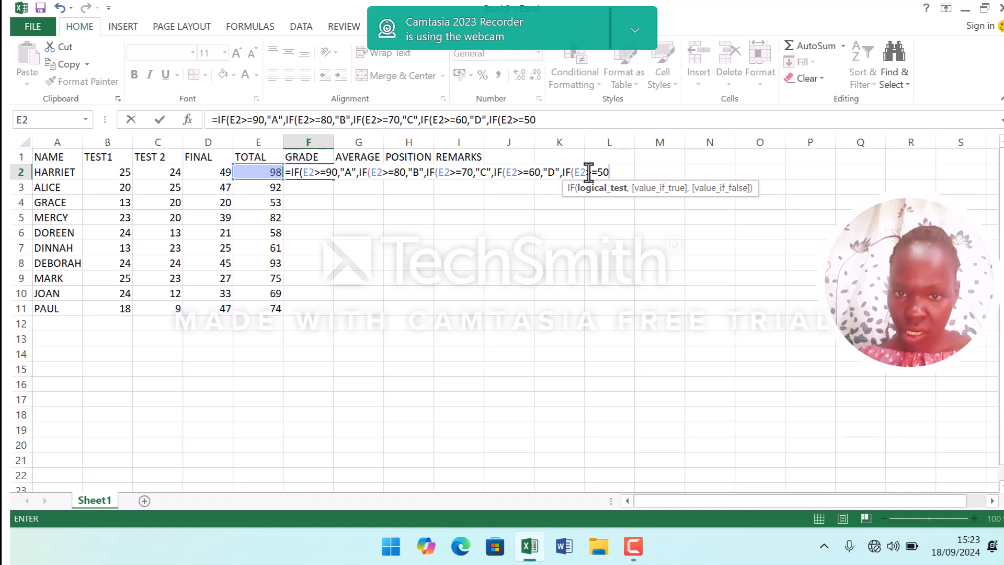
pyautogui.write(',')
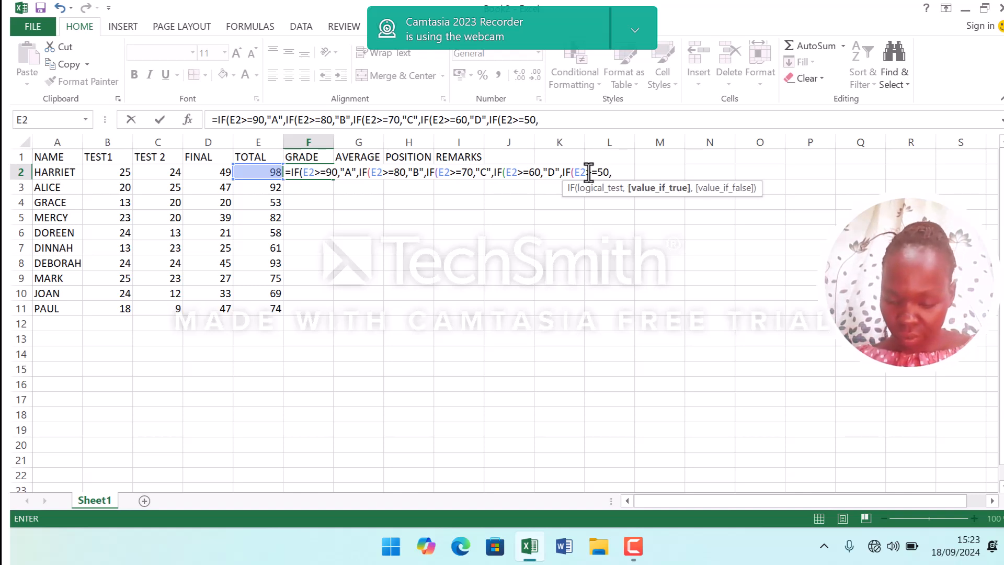
pyautogui.write('"')
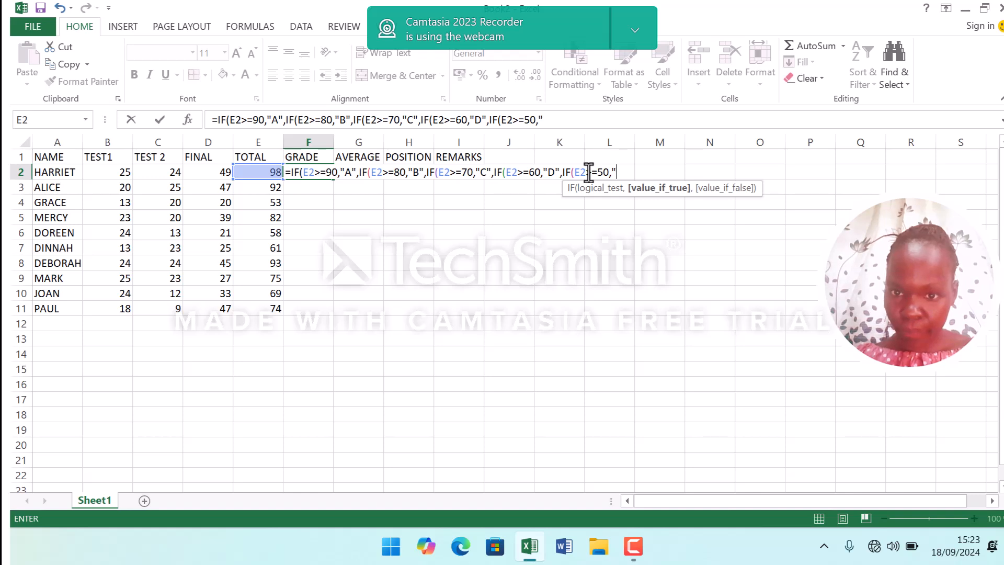
pyautogui.write('E')
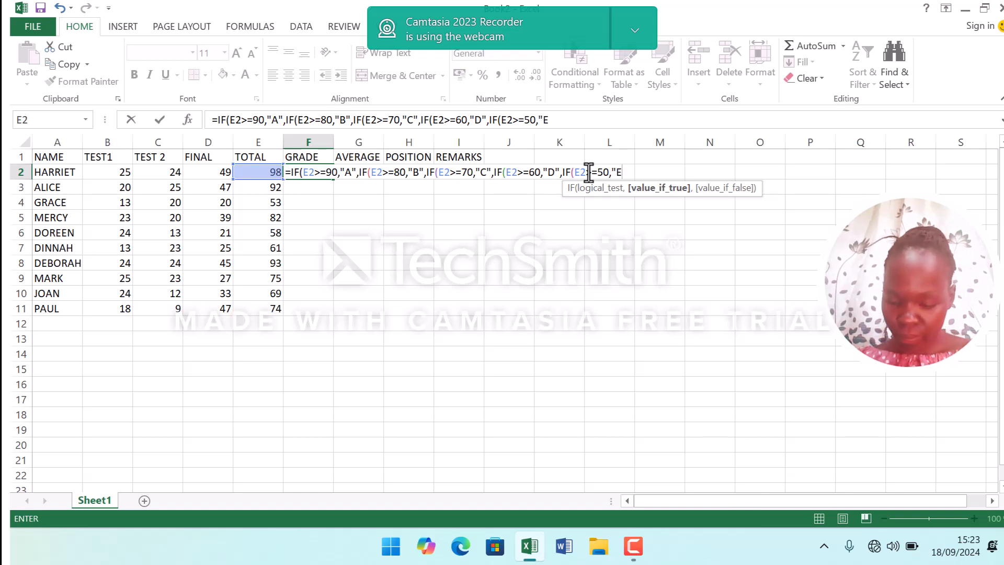
pyautogui.write('"')
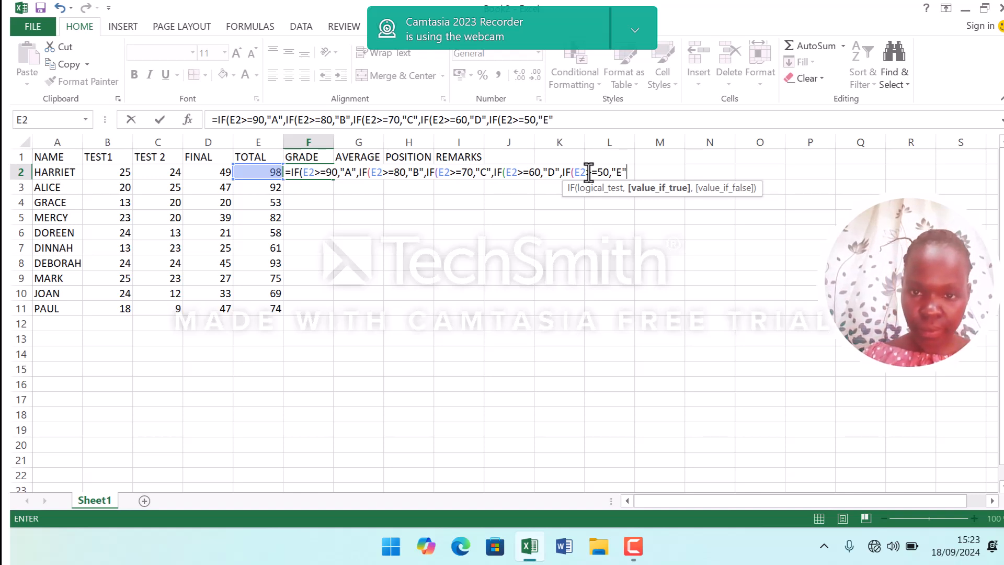
pyautogui.write(',')
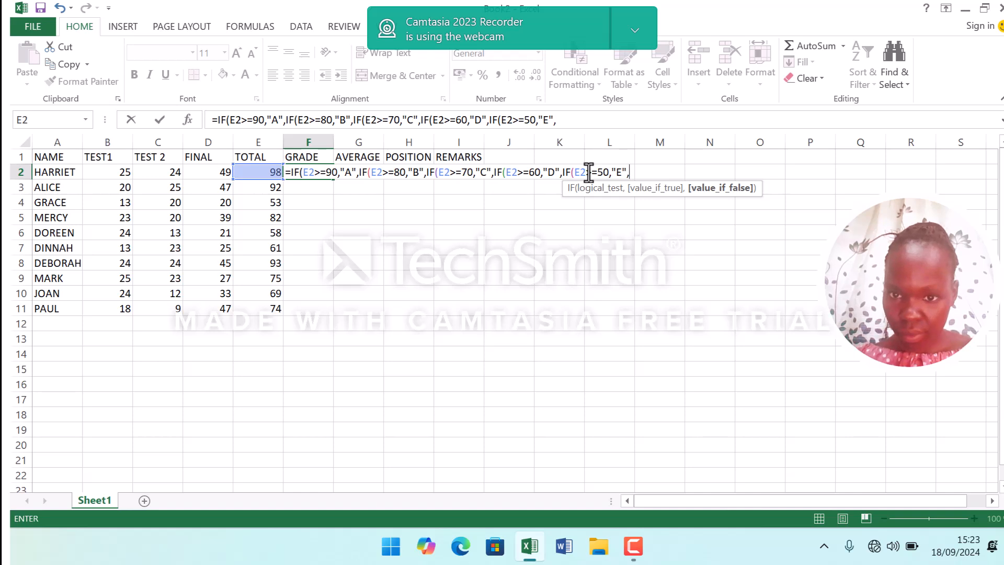
pyautogui.write('IF')
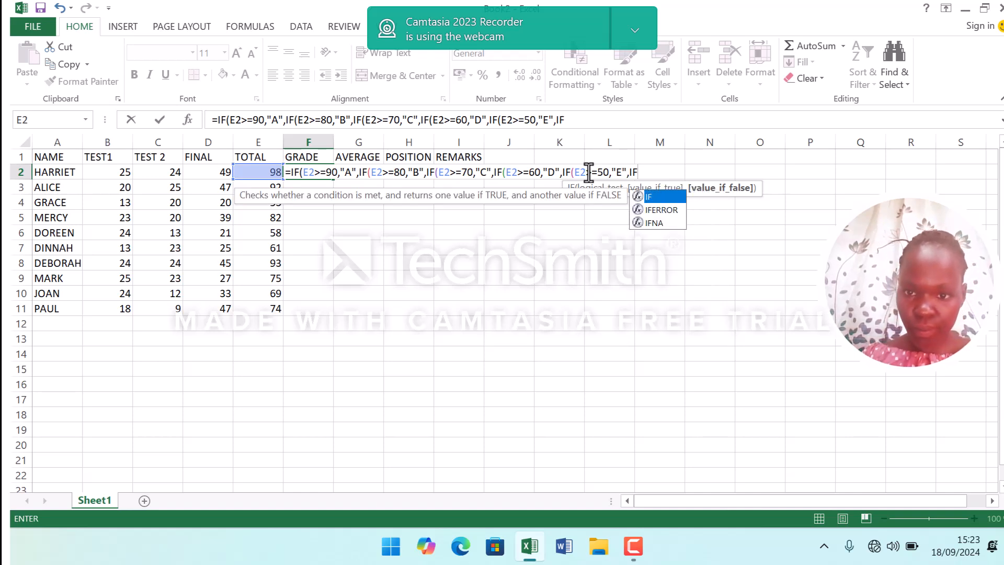
pyautogui.write('(')
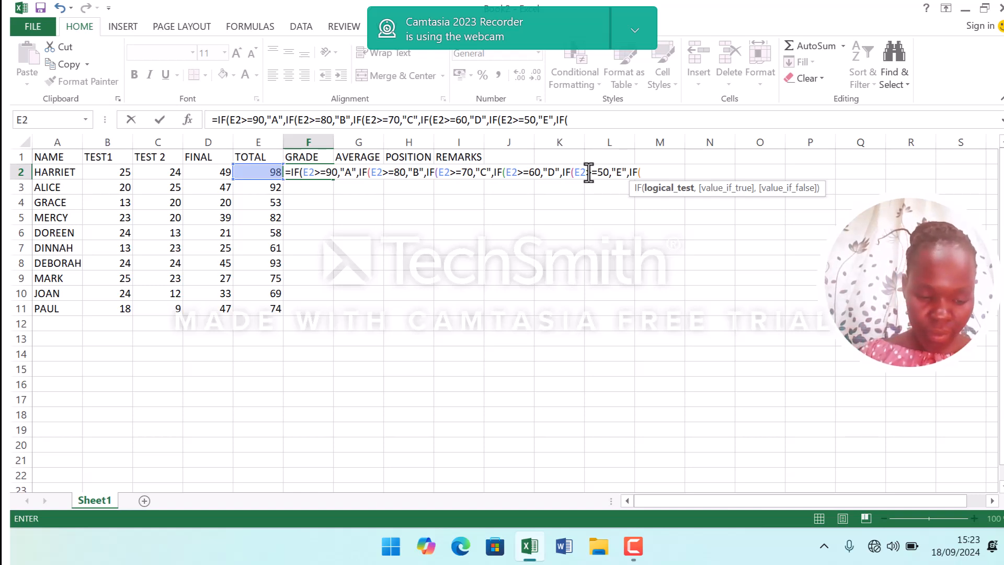
# Nest a final condition IF(E2>=40,"O", in the grade formula so totals of 40 or more get O.
pyautogui.click(267, 172)
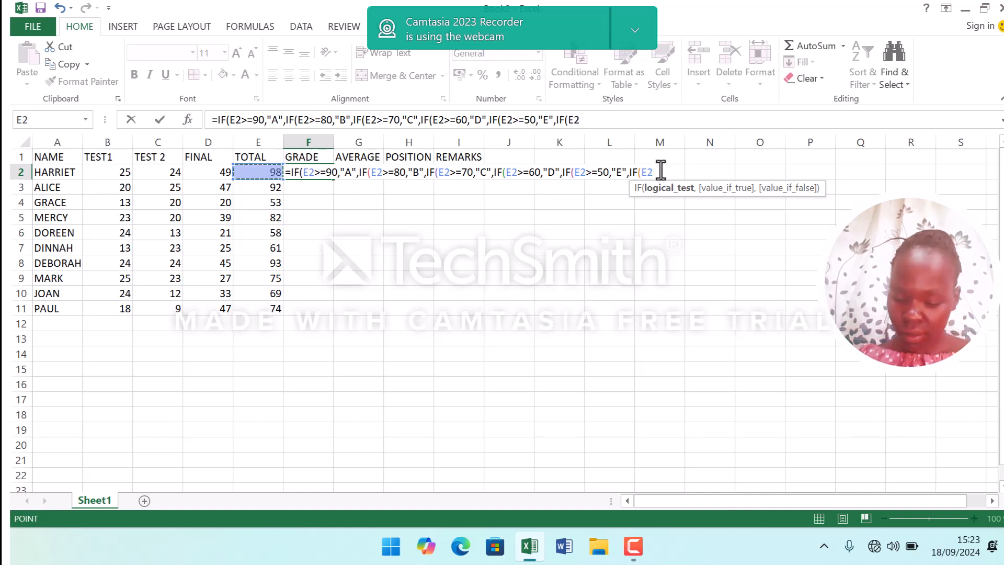
pyautogui.write('>=40')
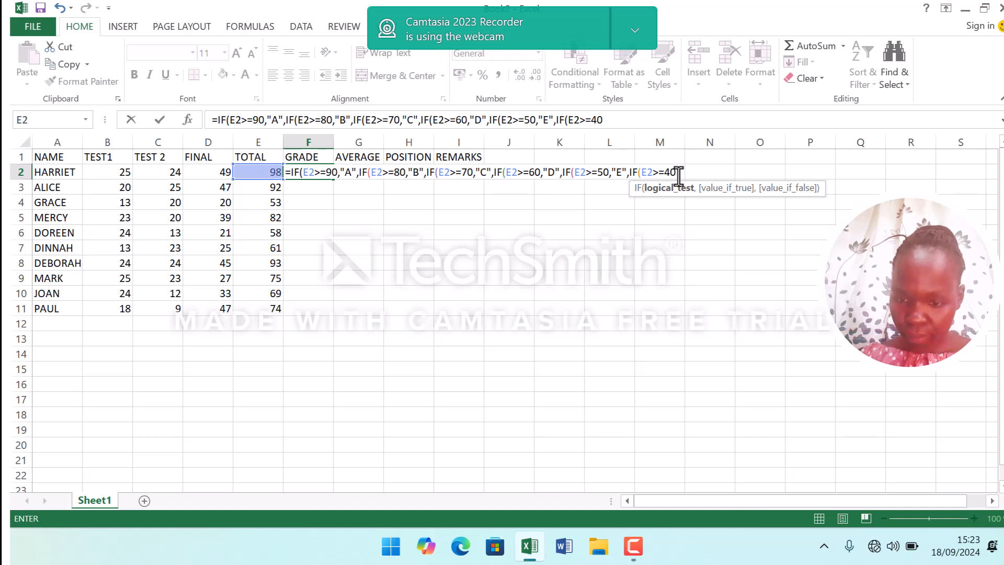
pyautogui.write(',')
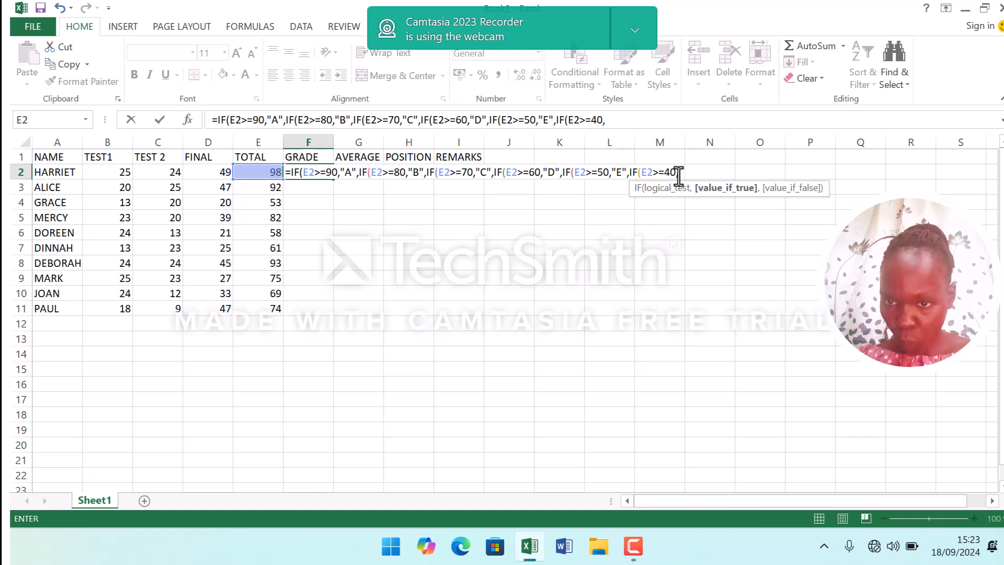
pyautogui.write('"')
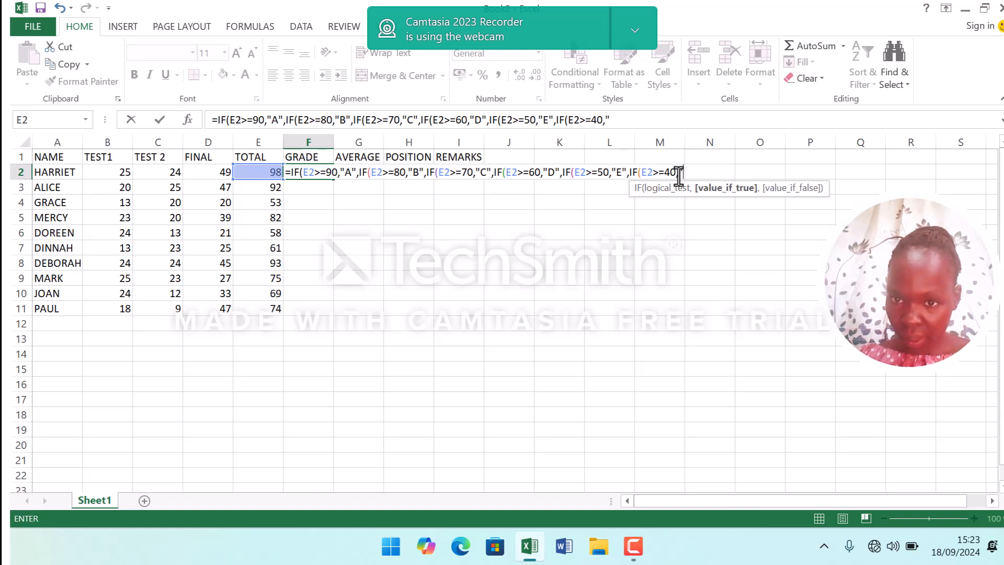
pyautogui.write('O')
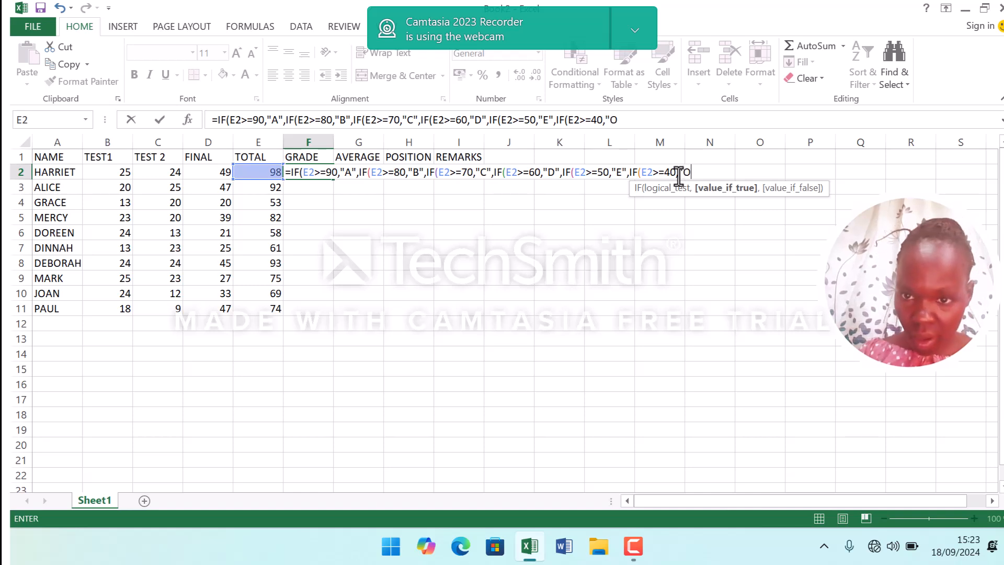
pyautogui.write('"')
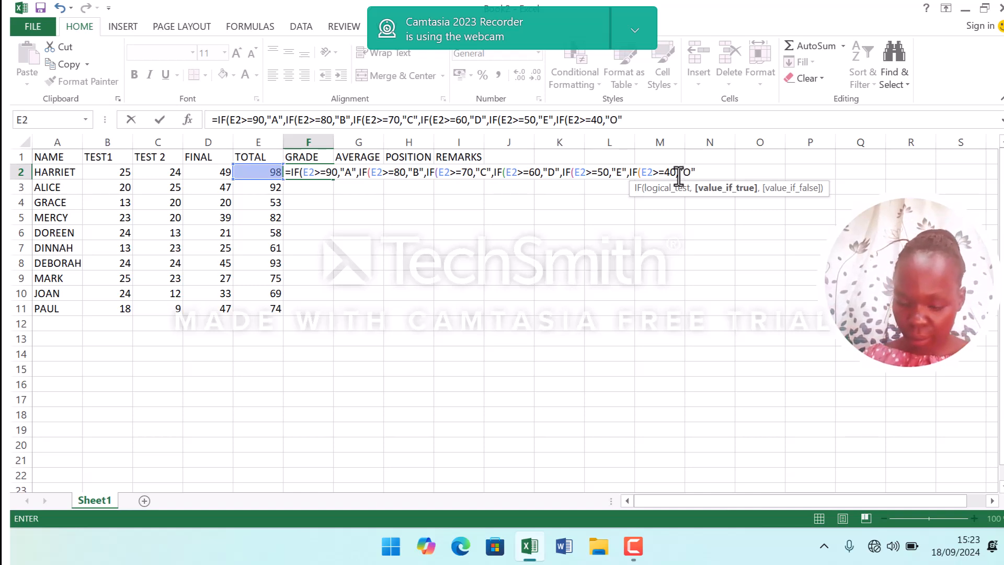
pyautogui.write(',')
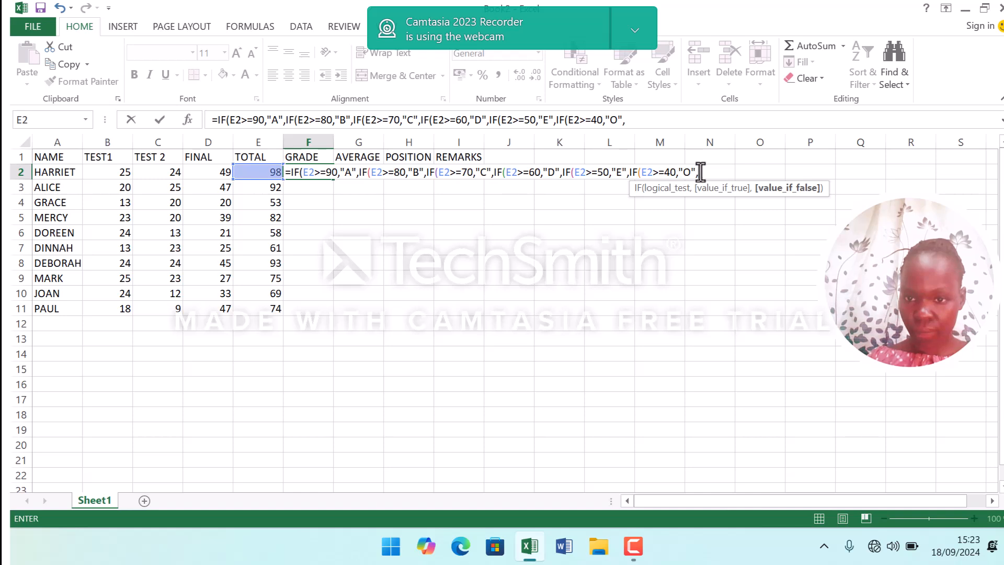
# Close the nested IF functions with the closing parentheses and enter the grade formula in F2.
pyautogui.click(702, 172)
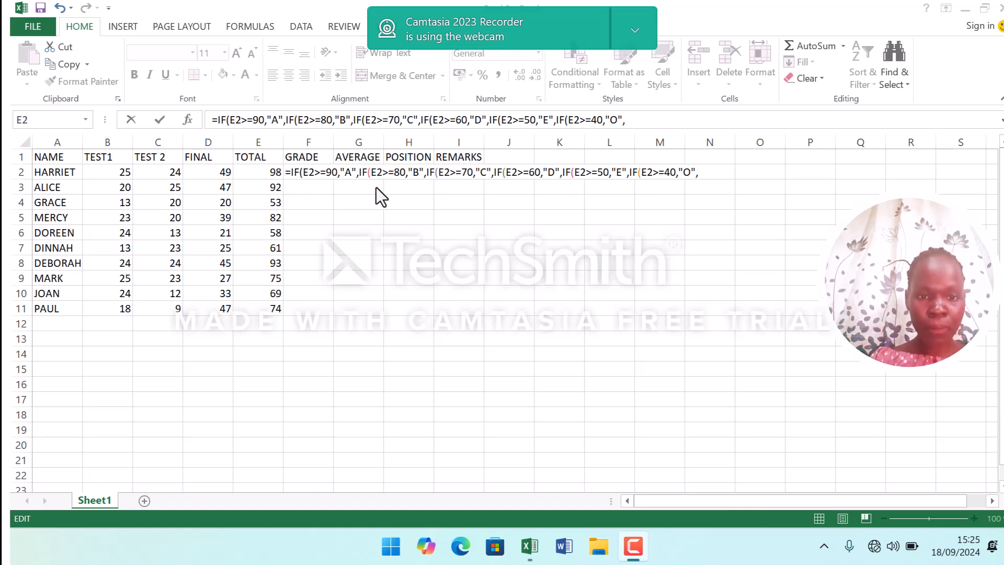
pyautogui.click(439, 176)
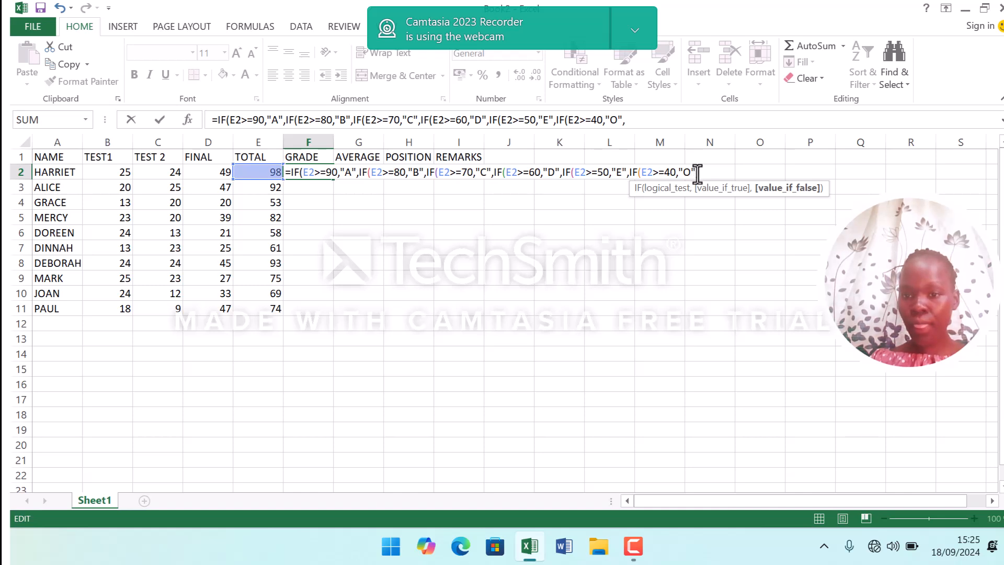
pyautogui.write('))')
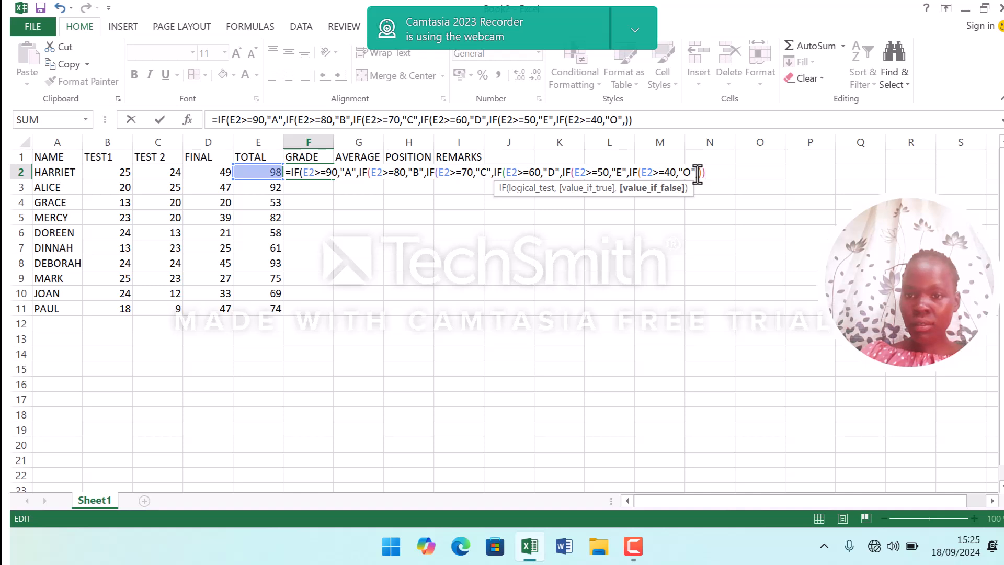
pyautogui.write(')))')
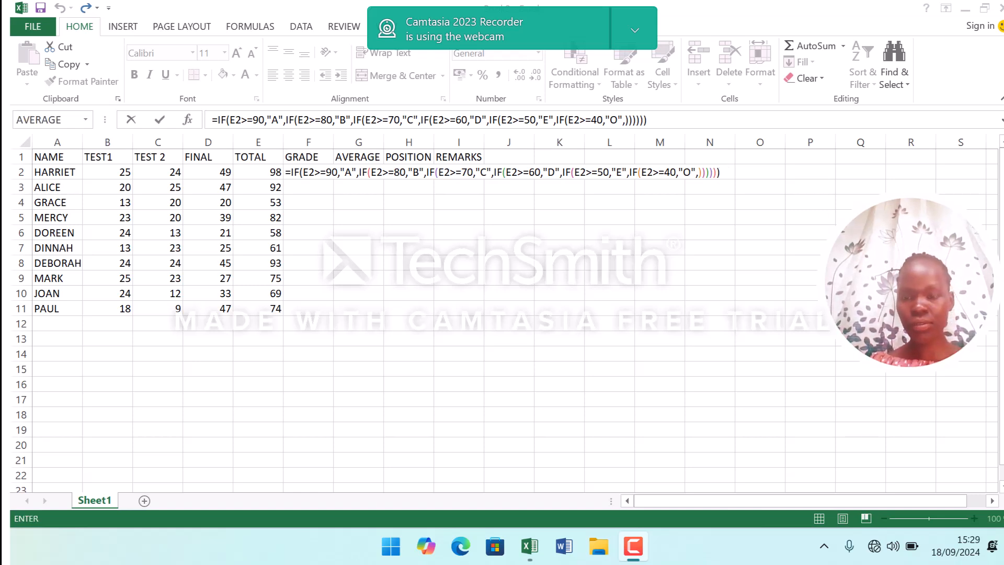
pyautogui.doubleClick(720, 172)
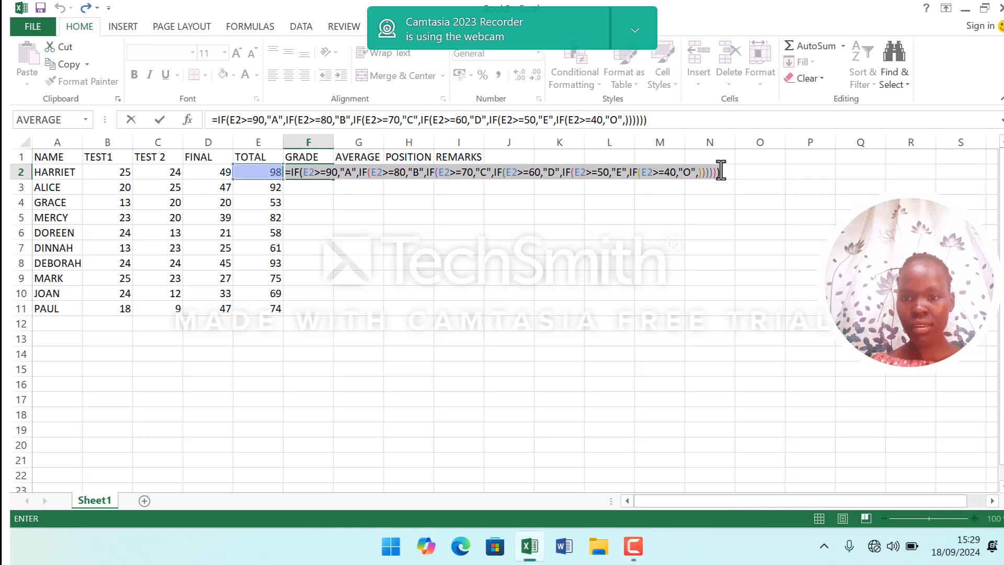
pyautogui.press('Return')
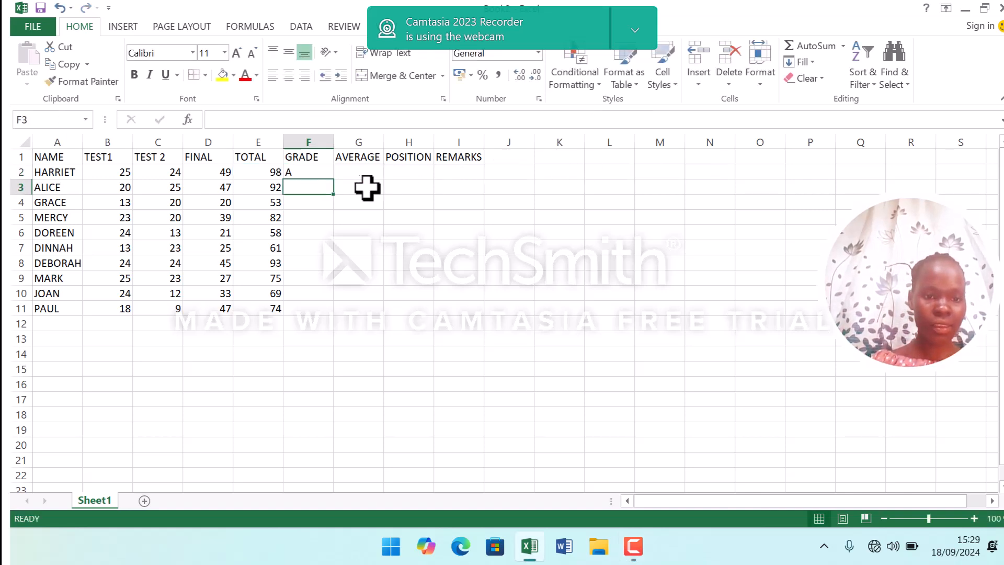
# Fill the grade formula from F2 down through F11 for all students.
pyautogui.doubleClick(324, 173)
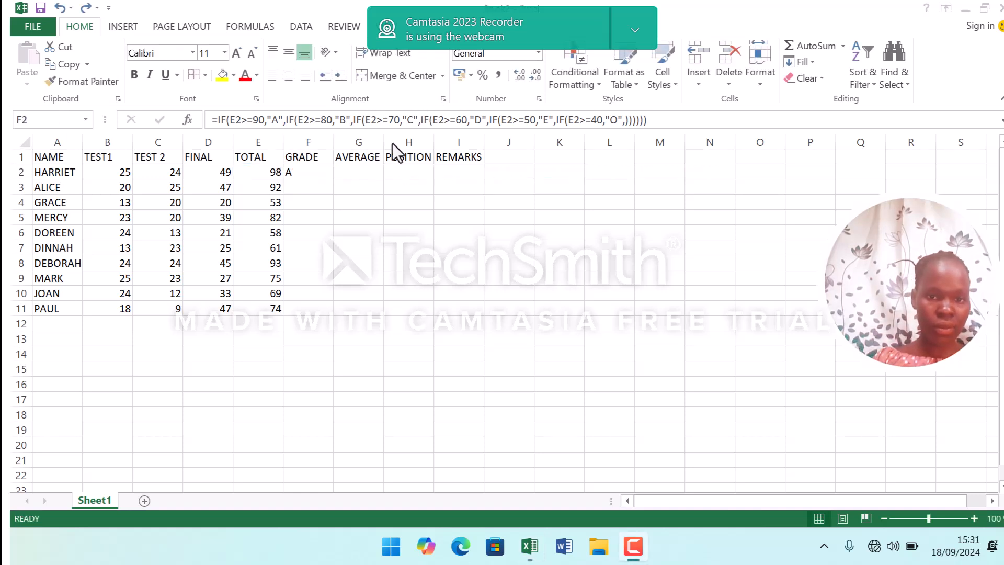
pyautogui.click(303, 174)
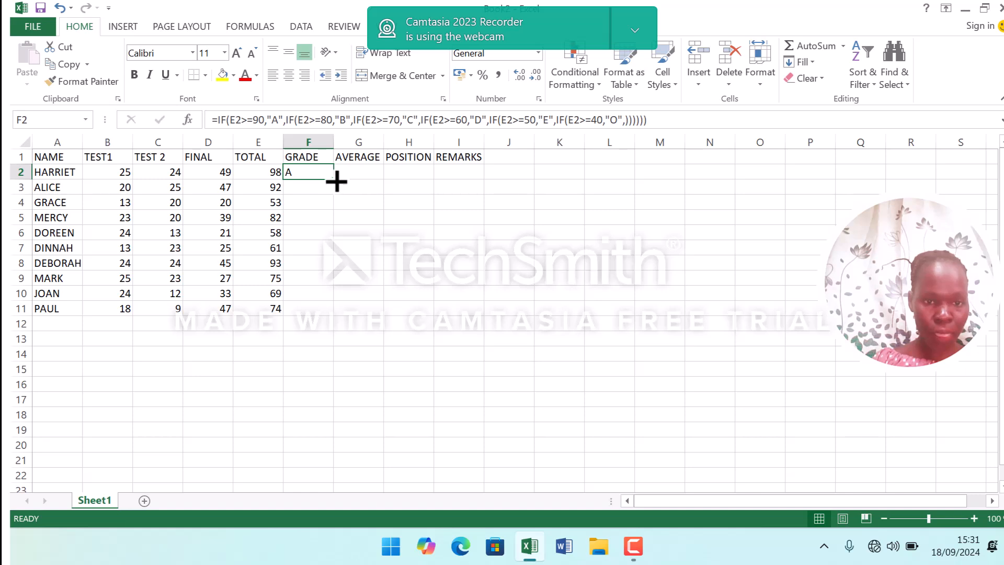
pyautogui.moveTo(335, 180); pyautogui.dragTo(334, 311)
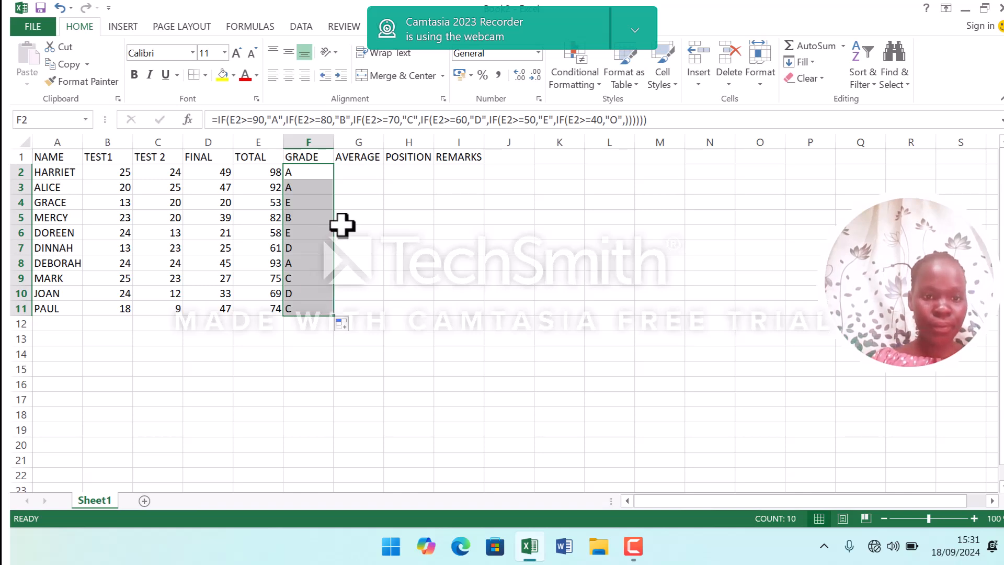
# Insert an AVERAGE function in G2 through the Insert Function dialog, averaging the range B2:F2.
pyautogui.click(358, 170)
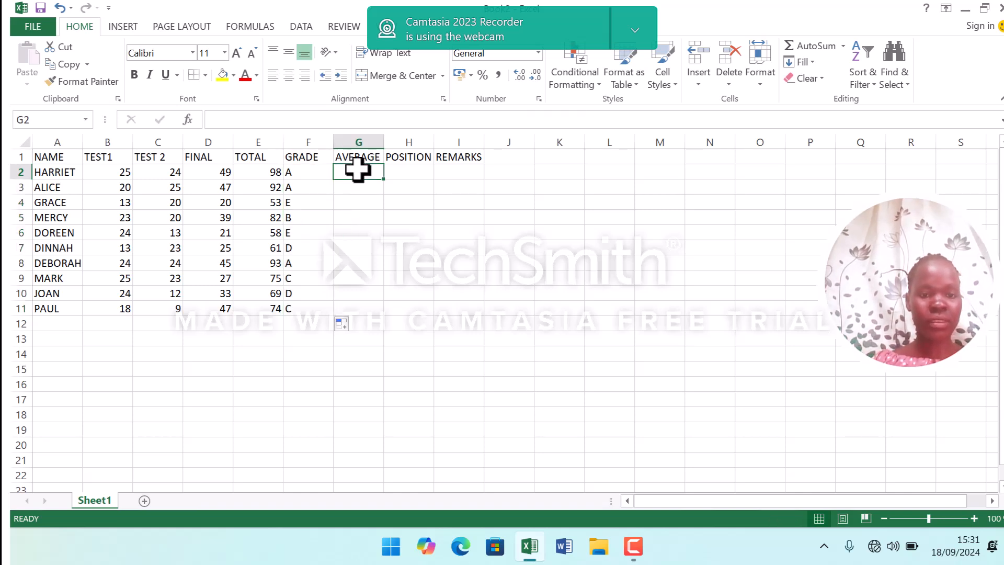
pyautogui.write('=')
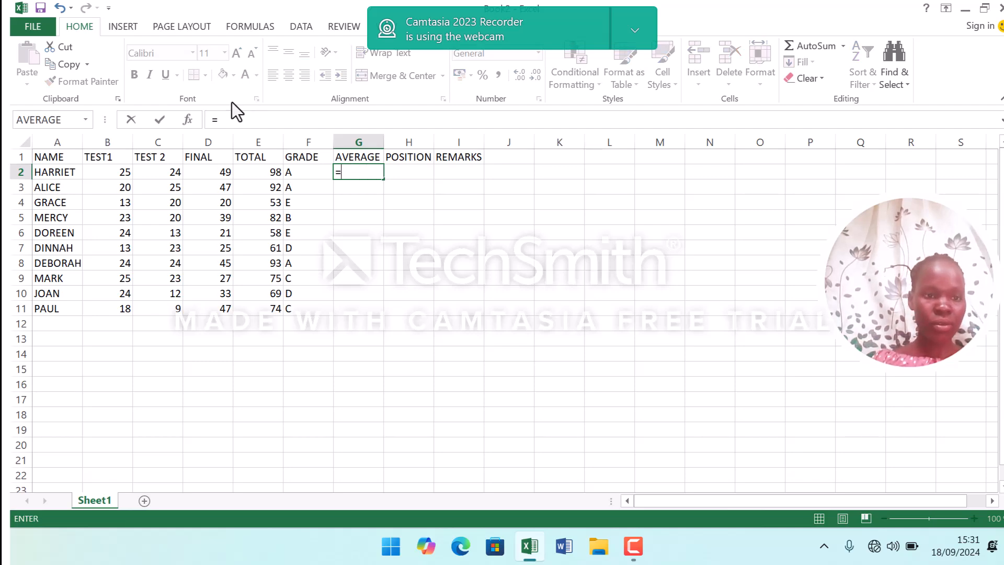
pyautogui.click(198, 120)
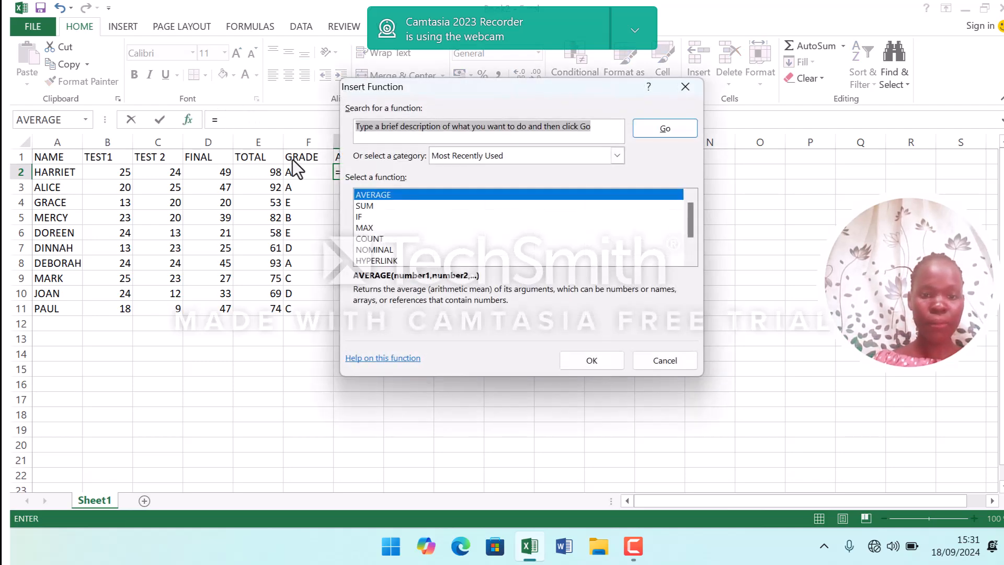
pyautogui.click(368, 197)
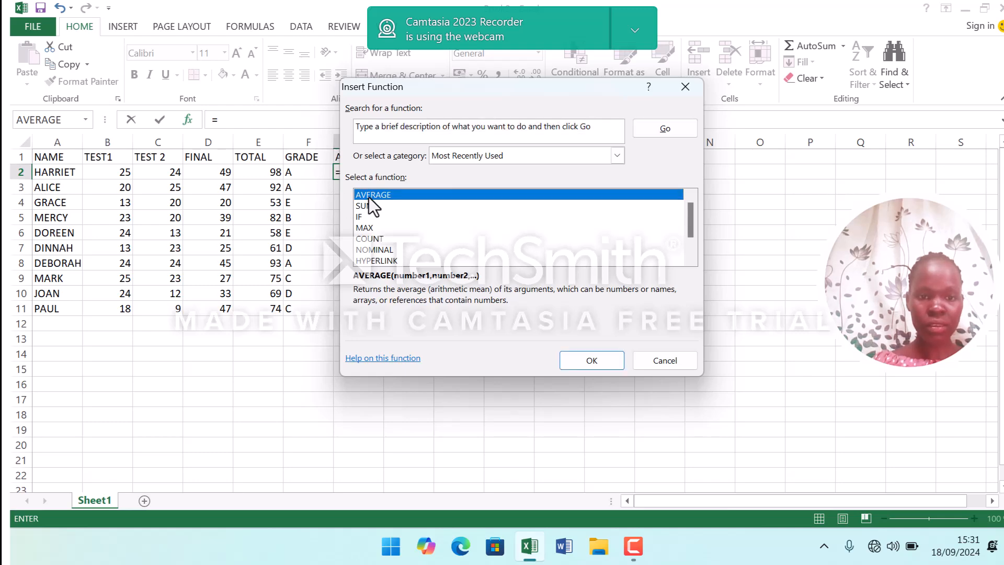
pyautogui.click(601, 362)
pyautogui.click(680, 344)
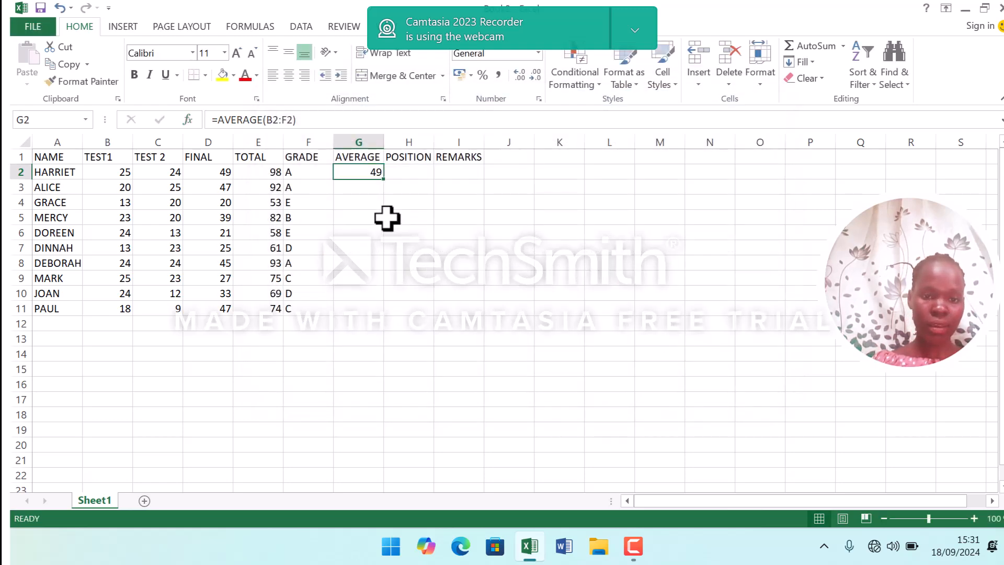
pyautogui.click(386, 183)
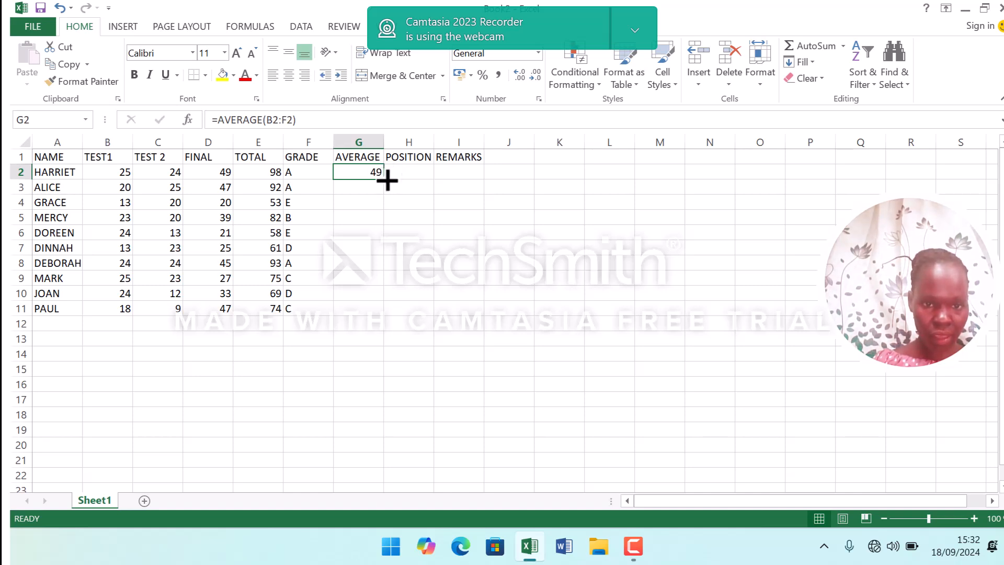
# Fill the AVERAGE formula from G2 down through G11 for all students.
pyautogui.moveTo(384, 180); pyautogui.dragTo(382, 312)
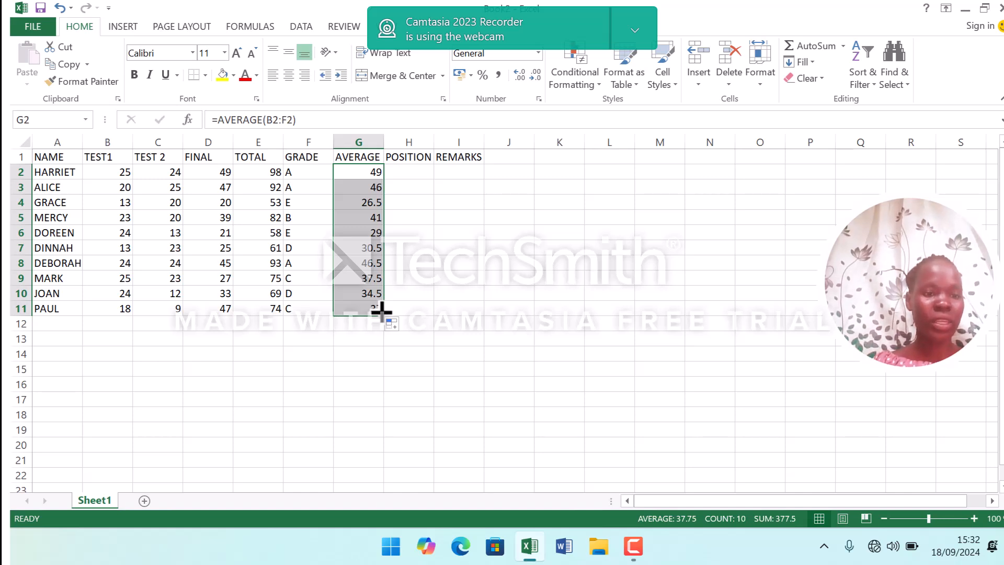
# Start an IF formula in H2 for the POSITION column.
pyautogui.click(409, 171)
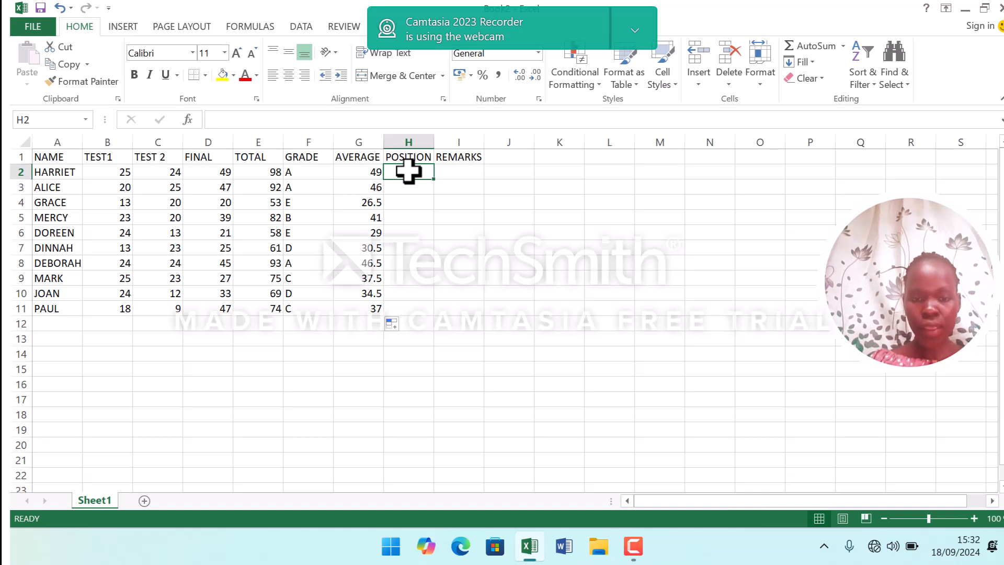
pyautogui.write('=')
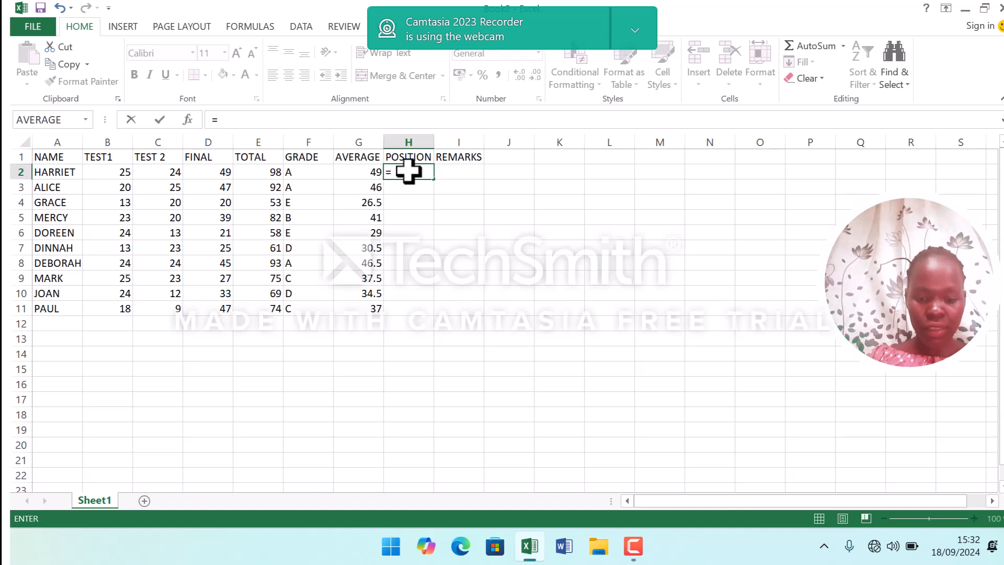
pyautogui.write('I')
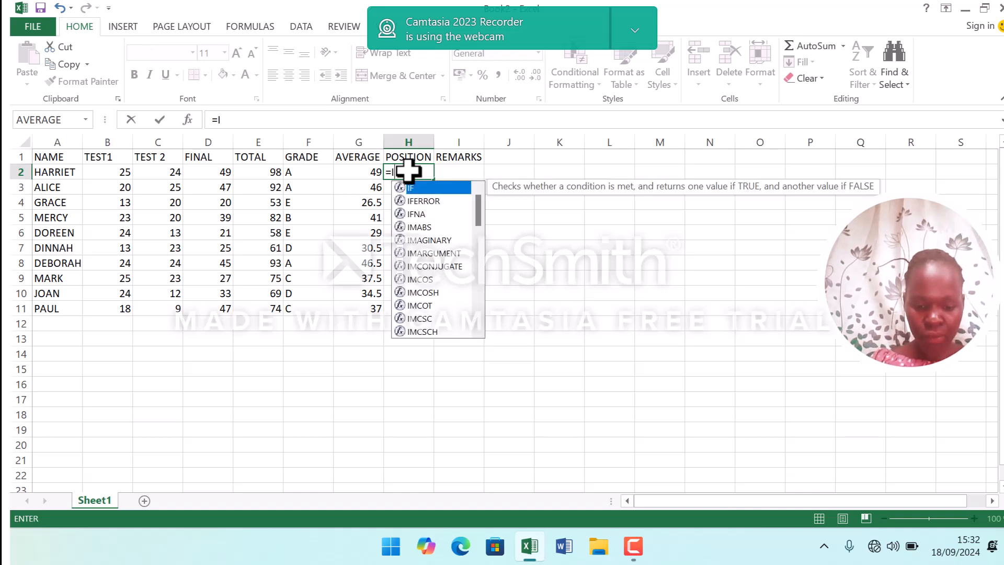
pyautogui.write('F')
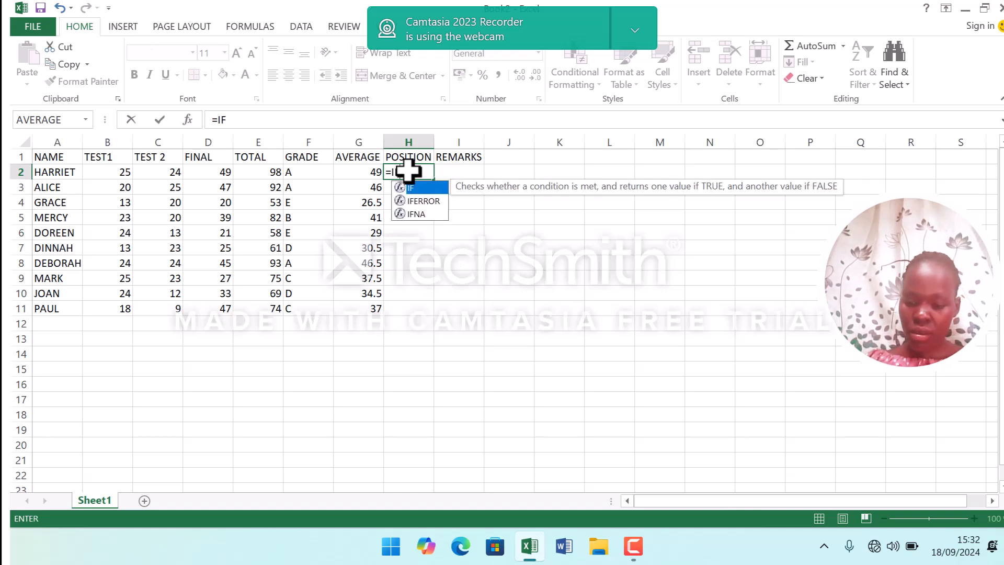
pyautogui.write('9')
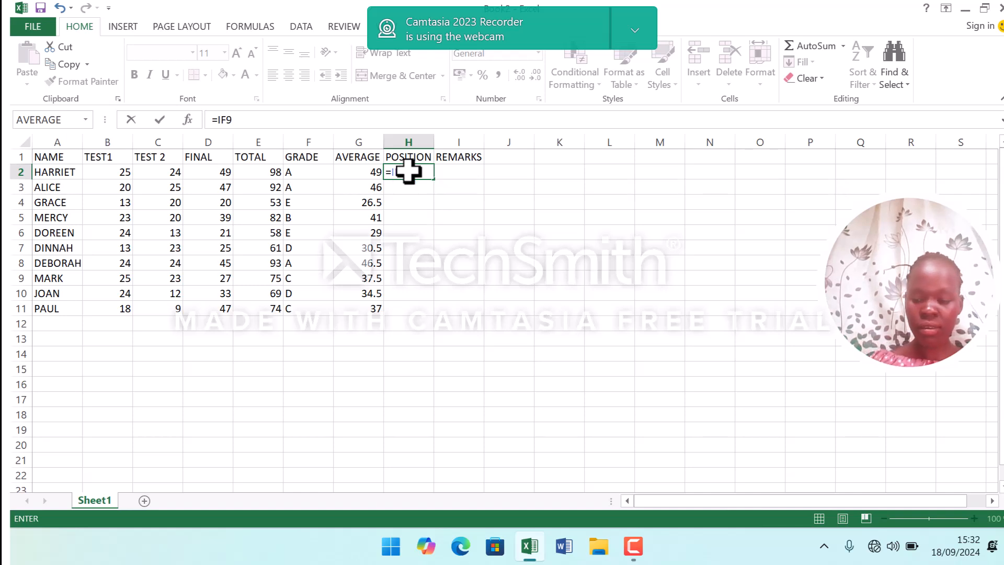
pyautogui.press('BackSpace')
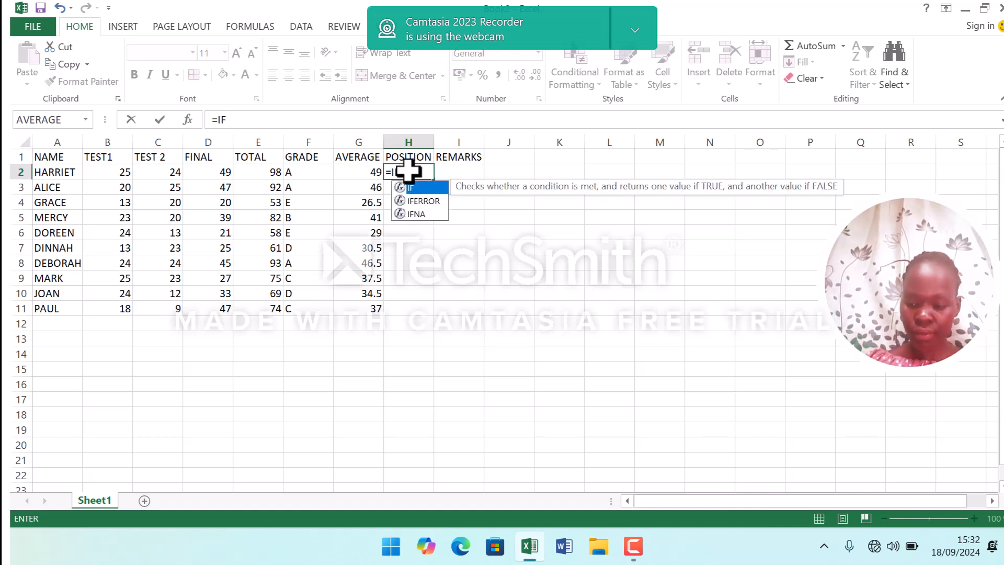
pyautogui.write('9')
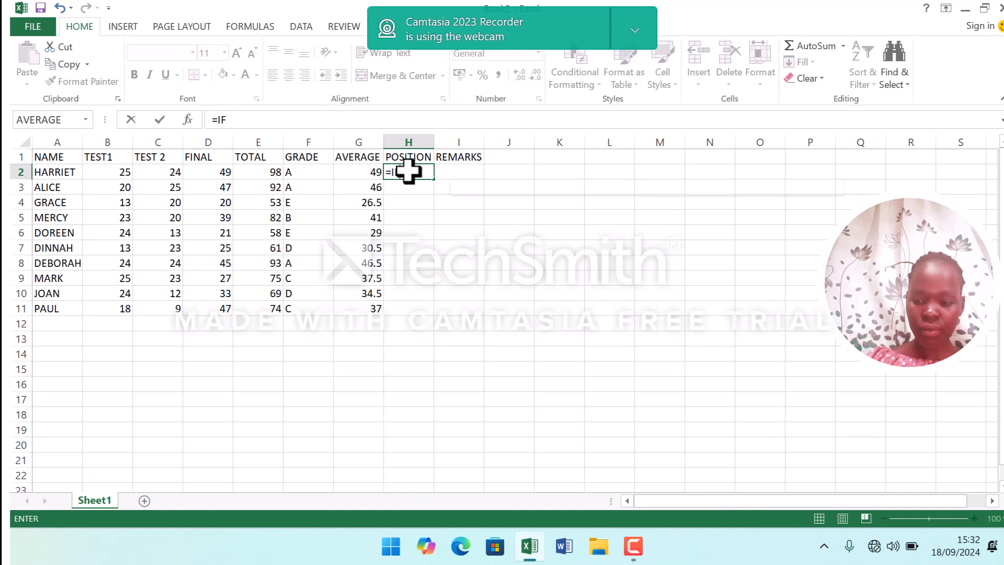
pyautogui.press('BackSpace')
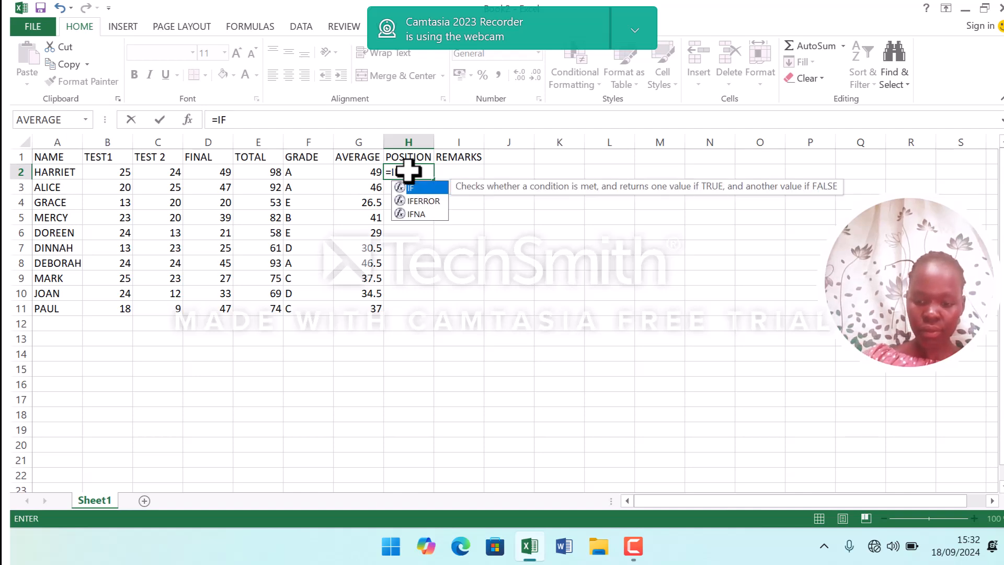
pyautogui.write('(')
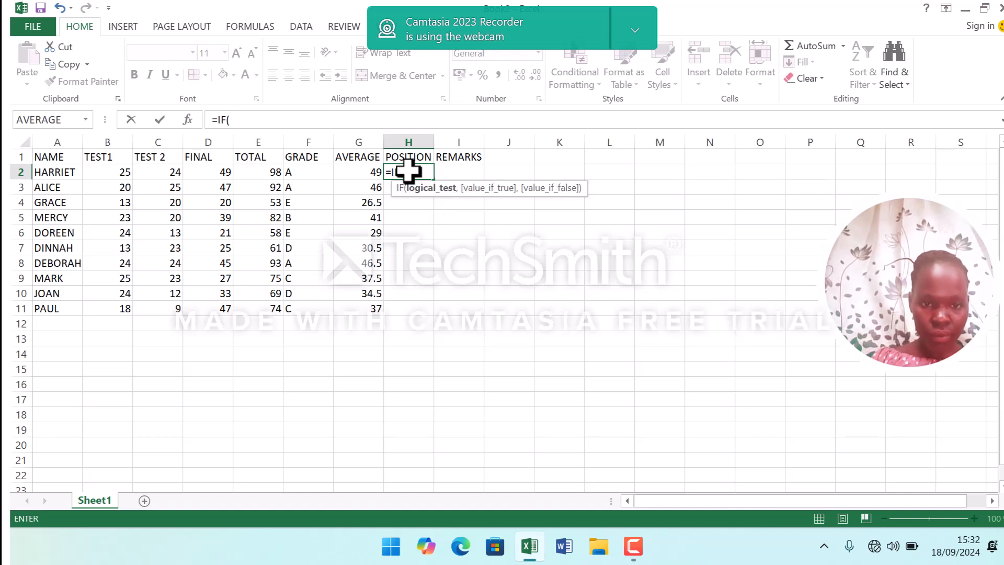
# Set the first condition so a total in E2 of 90 or more returns "1".
pyautogui.click(298, 169)
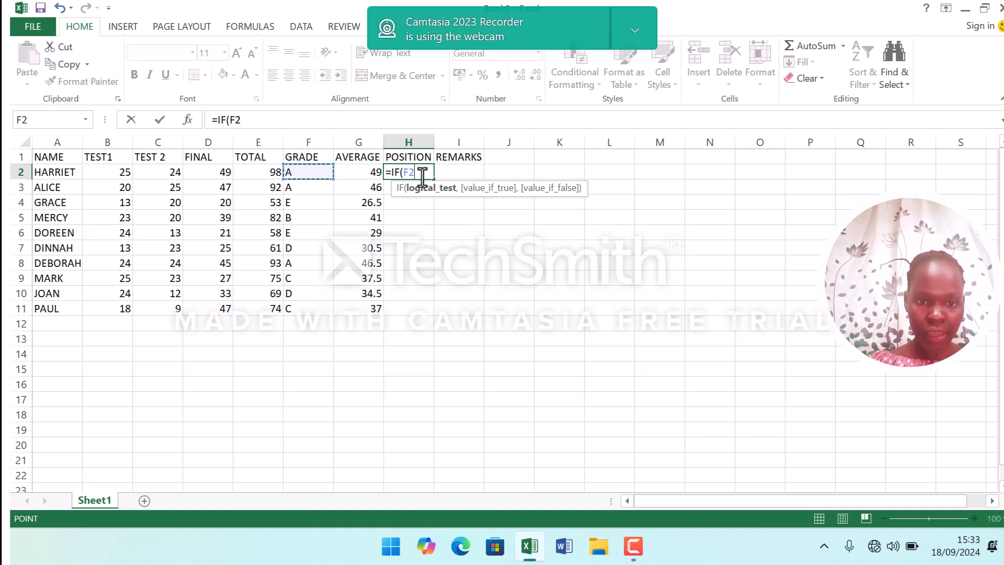
pyautogui.click(270, 172)
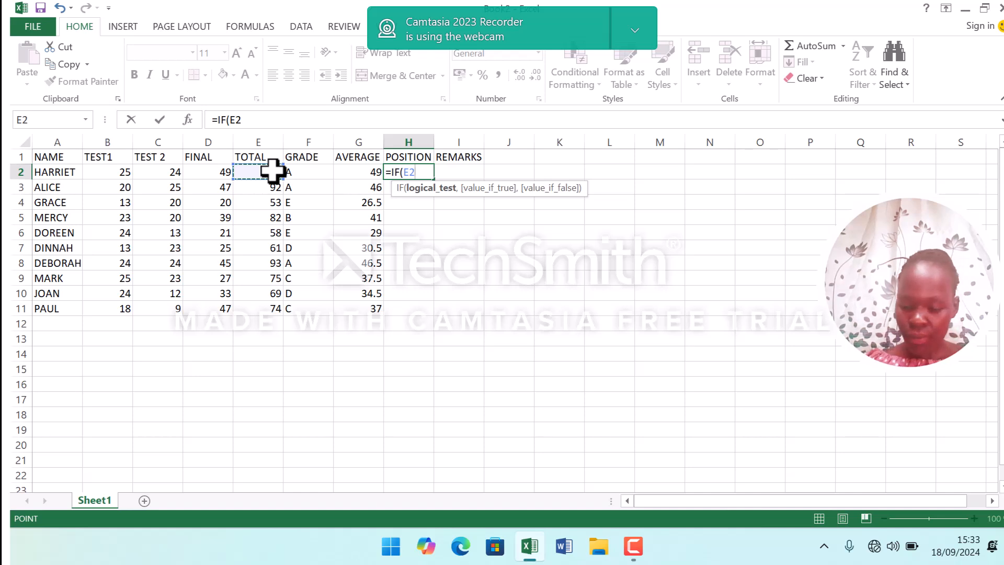
pyautogui.write('>=')
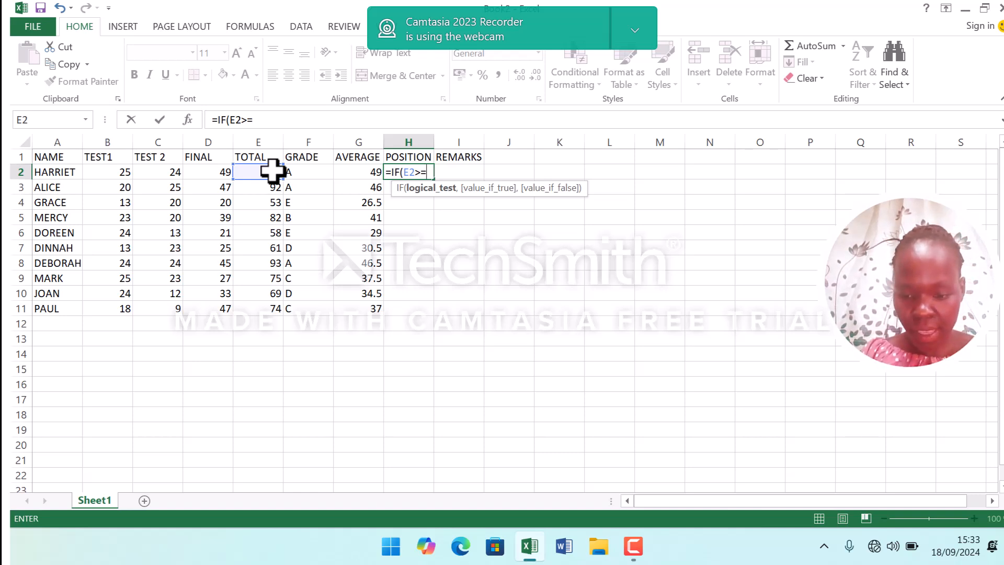
pyautogui.write('90')
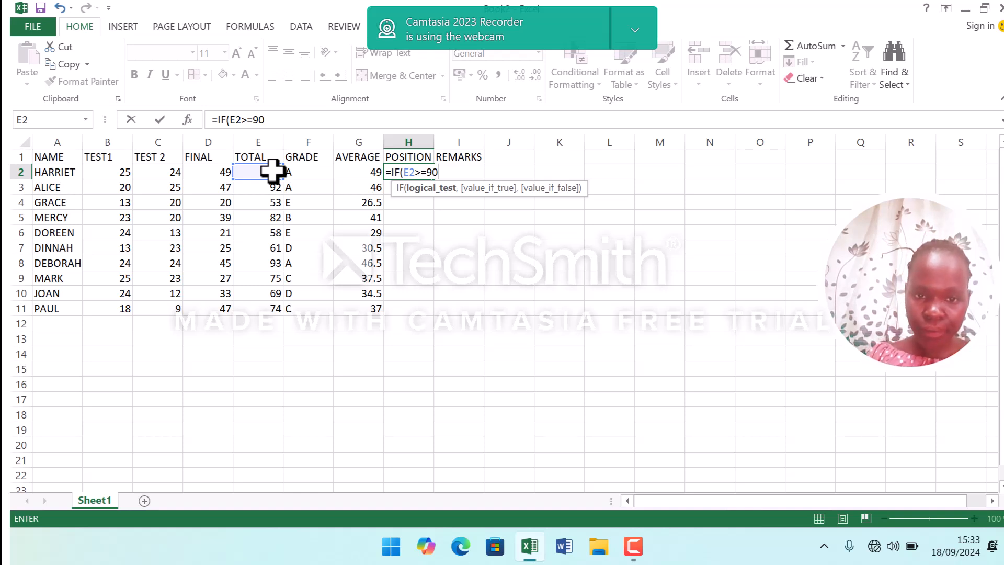
pyautogui.write(',')
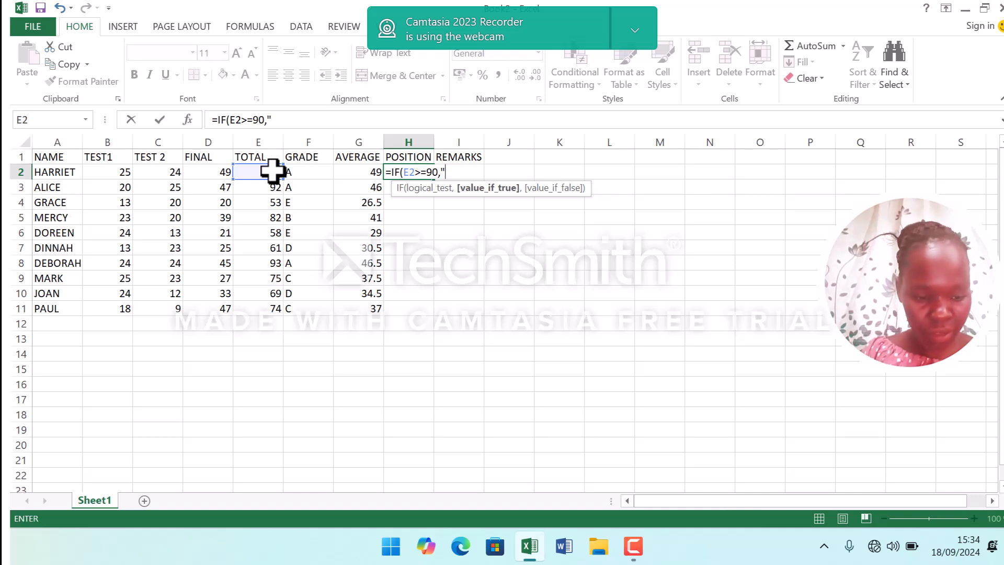
pyautogui.write('1')
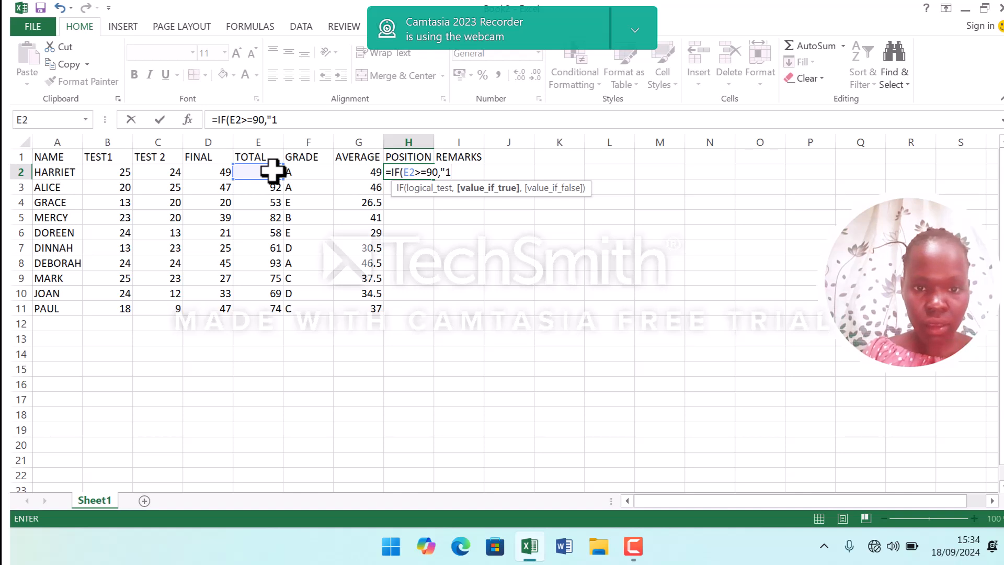
pyautogui.write('"')
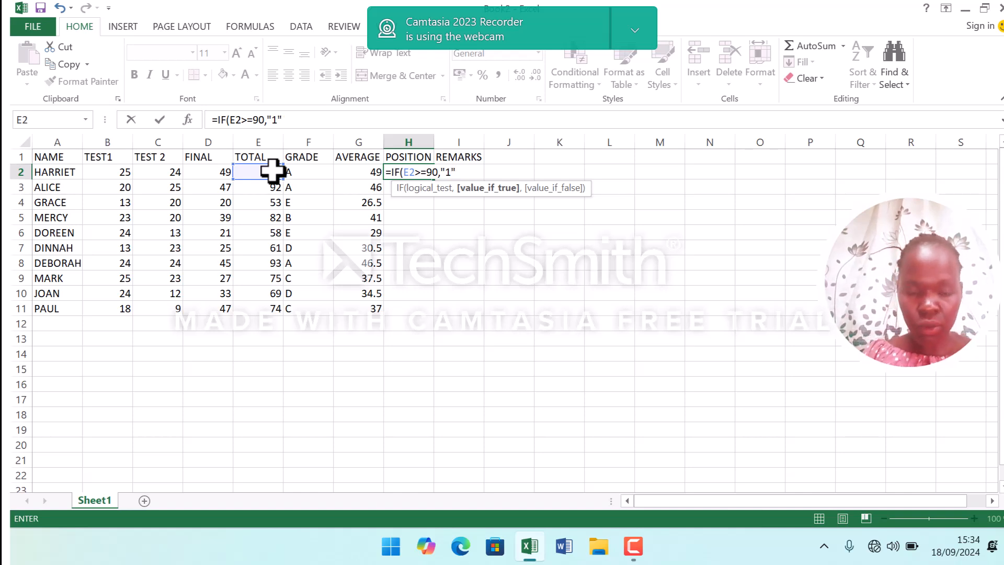
pyautogui.write(',')
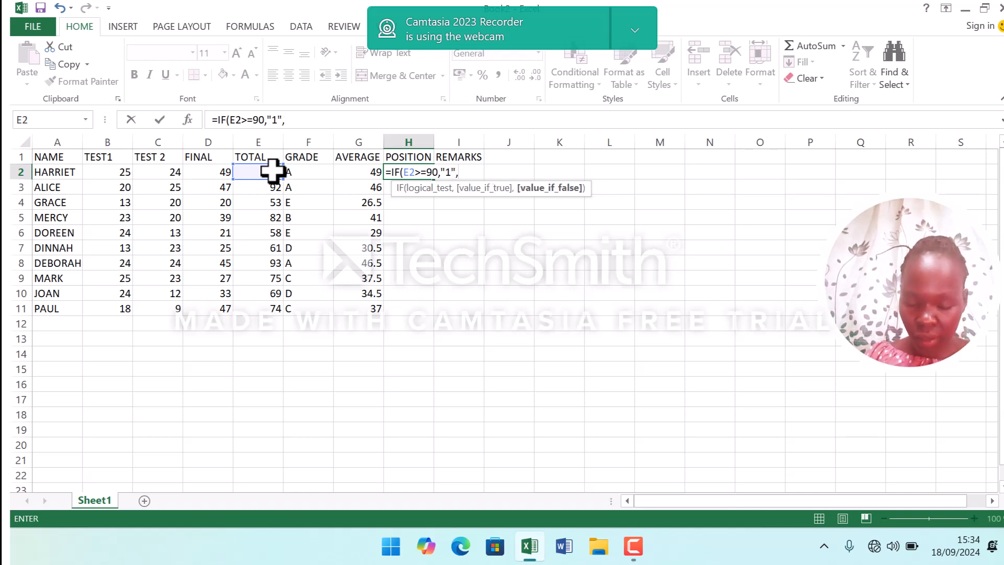
pyautogui.write('IF')
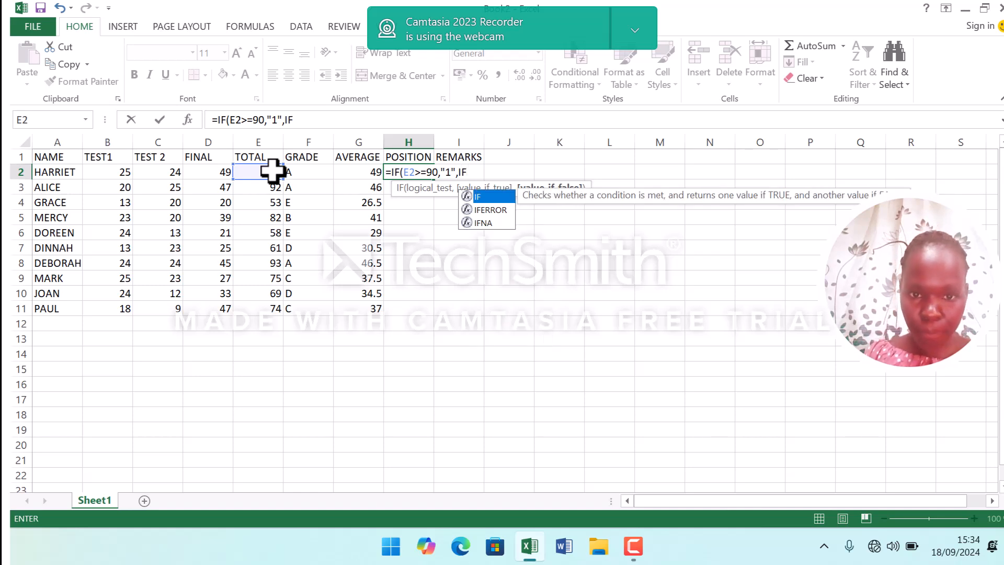
# Nest IF conditions for totals of 80, 70, 60 and 50 returning "2" to "5", close them and enter the formula.
pyautogui.click(264, 171)
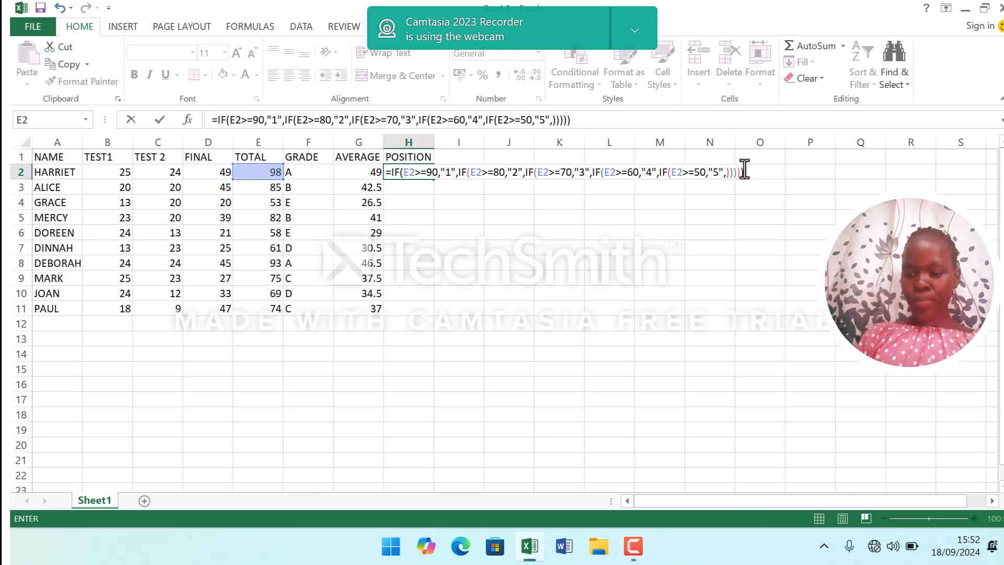
pyautogui.press('Return')
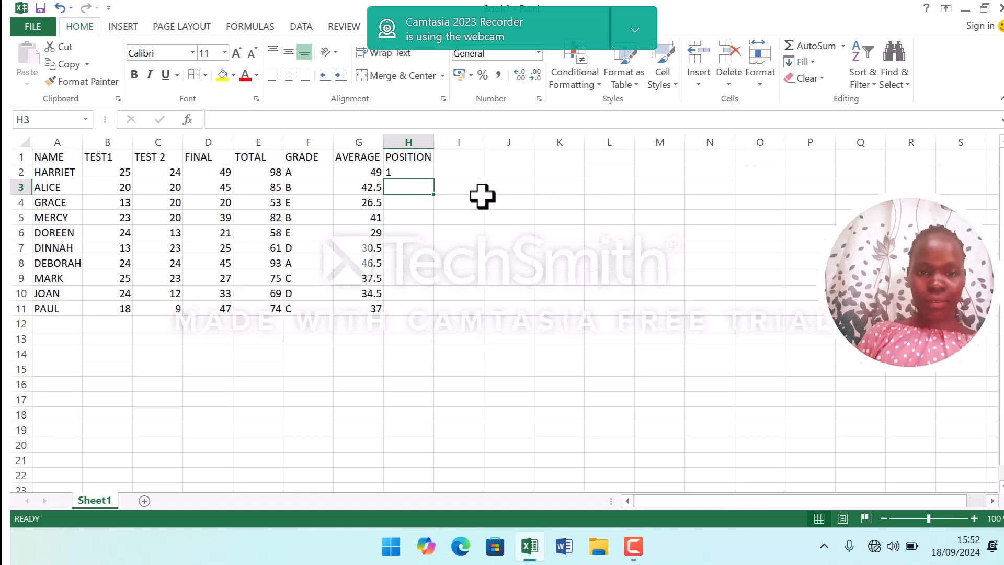
# Fill the position formula from H2 down through H11.
pyautogui.click(408, 172)
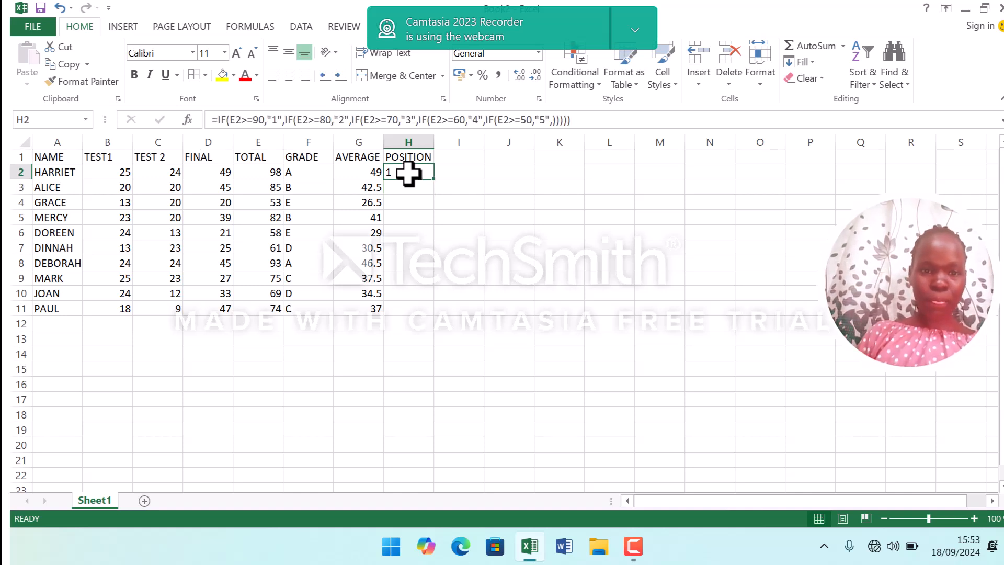
pyautogui.click(433, 181)
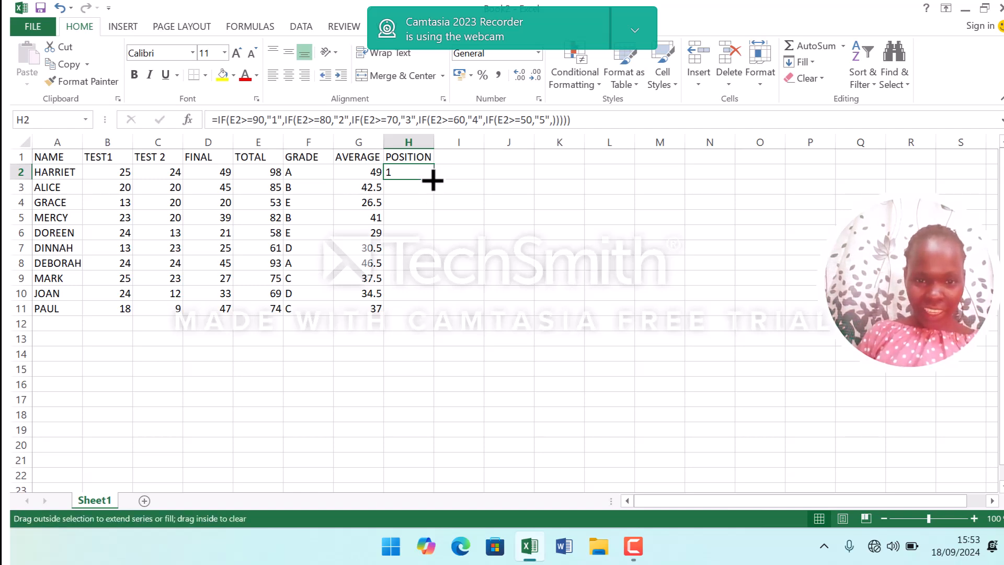
pyautogui.moveTo(433, 180); pyautogui.dragTo(434, 311)
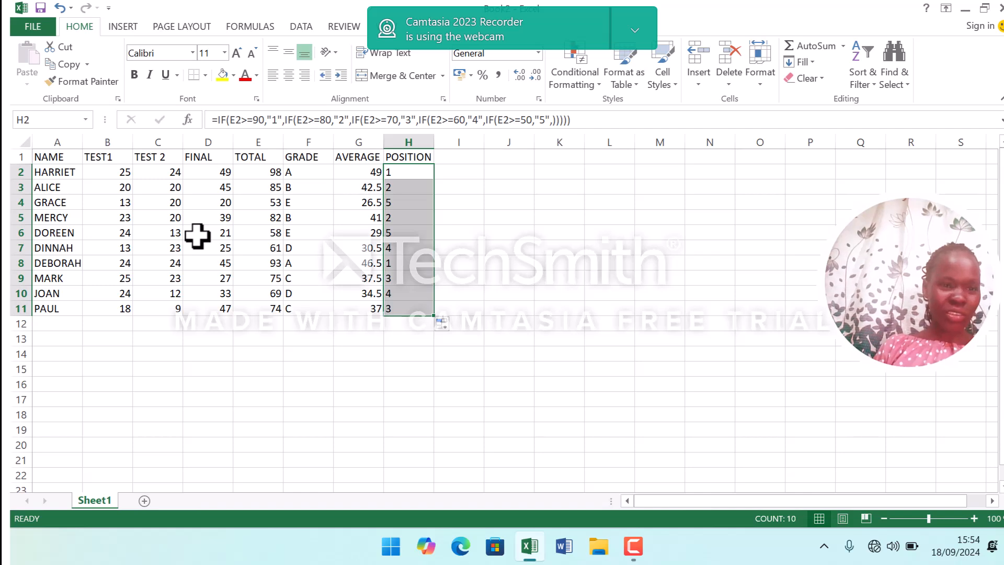
# Re-enter HARRIET's TEST1 score as 25 and set her TEST 2 score in C2 to 25.
pyautogui.click(124, 174)
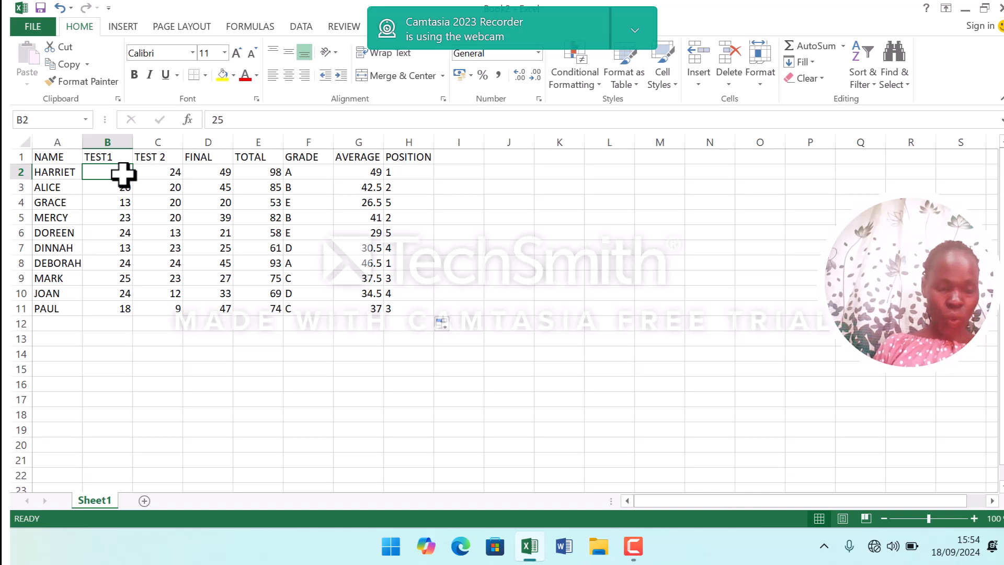
pyautogui.press('BackSpace')
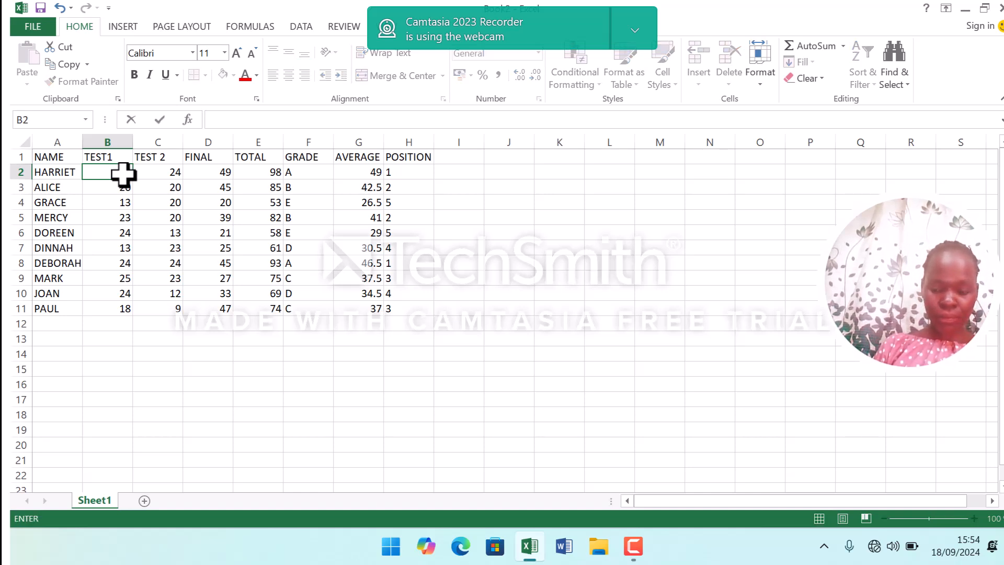
pyautogui.write('25')
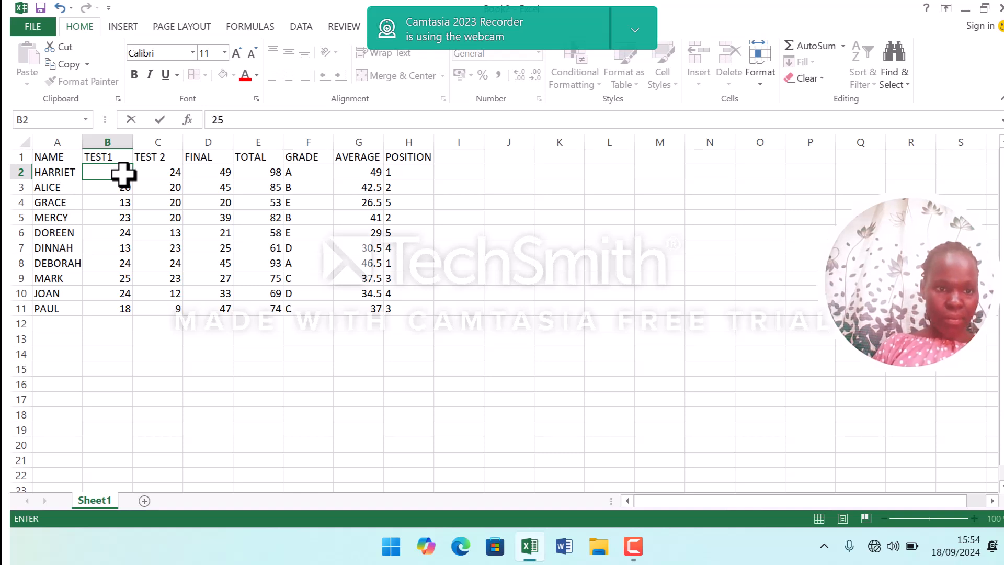
pyautogui.click(175, 170)
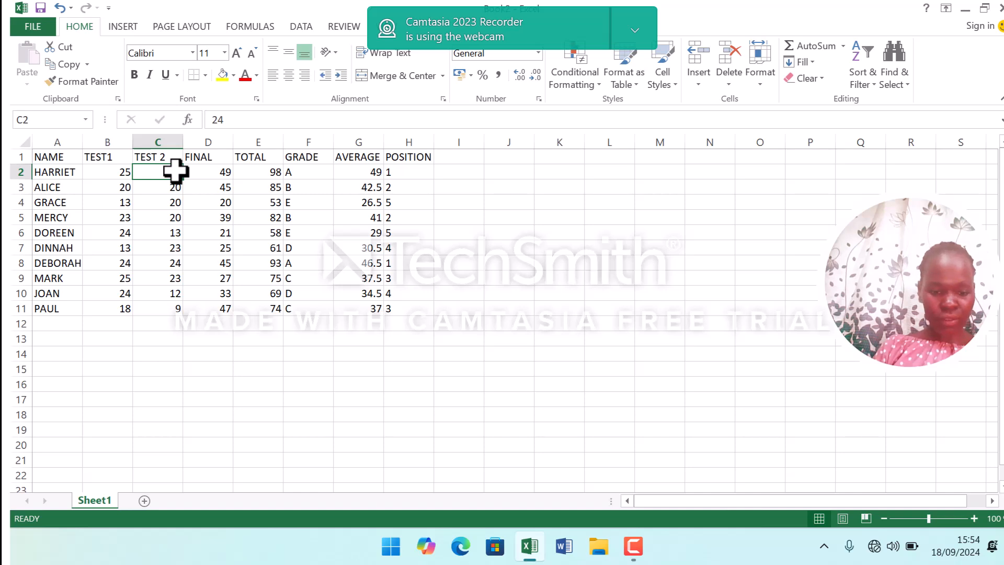
pyautogui.press('BackSpace')
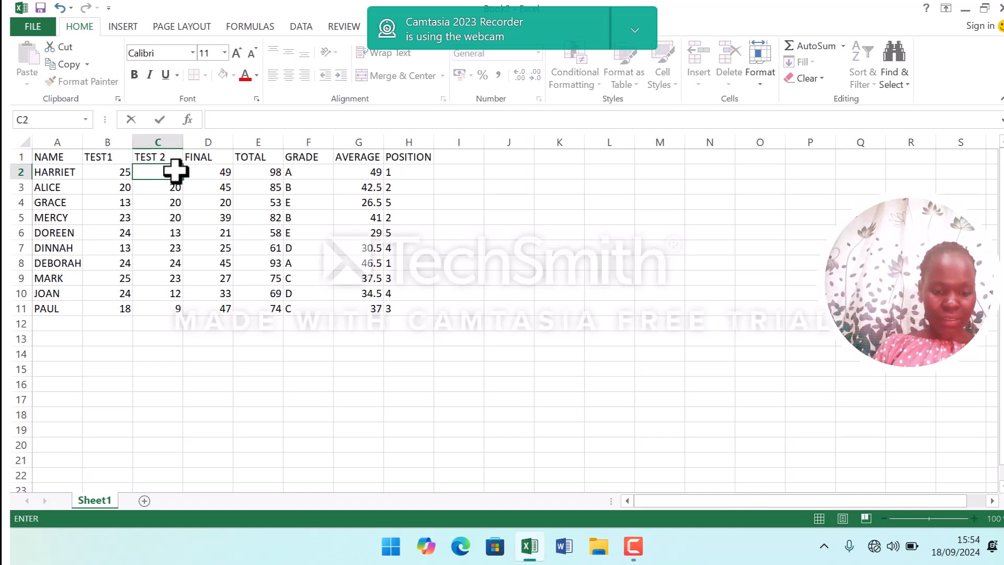
pyautogui.write('25')
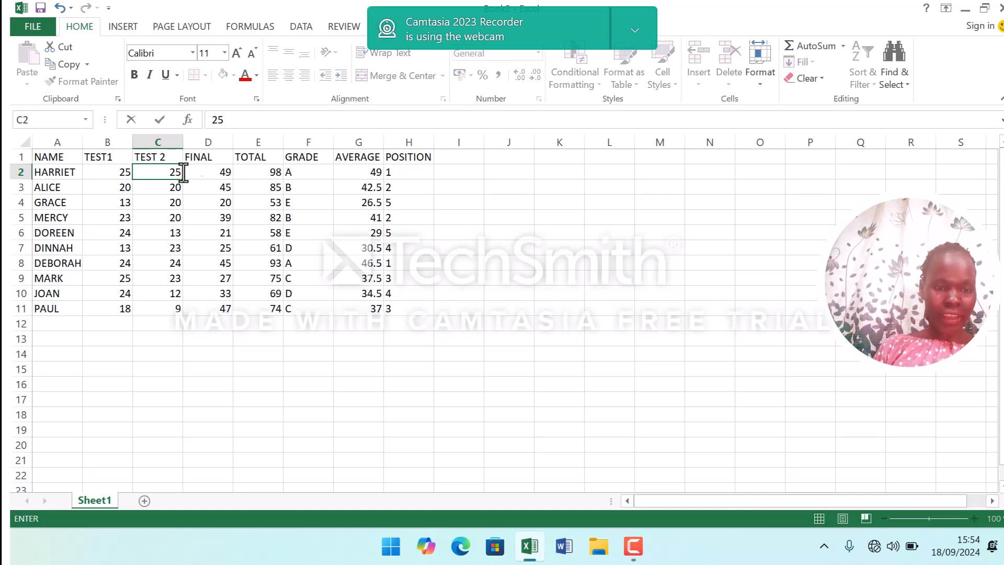
# Clear and re-enter 49 as HARRIET's FINAL score in D2.
pyautogui.click(212, 168)
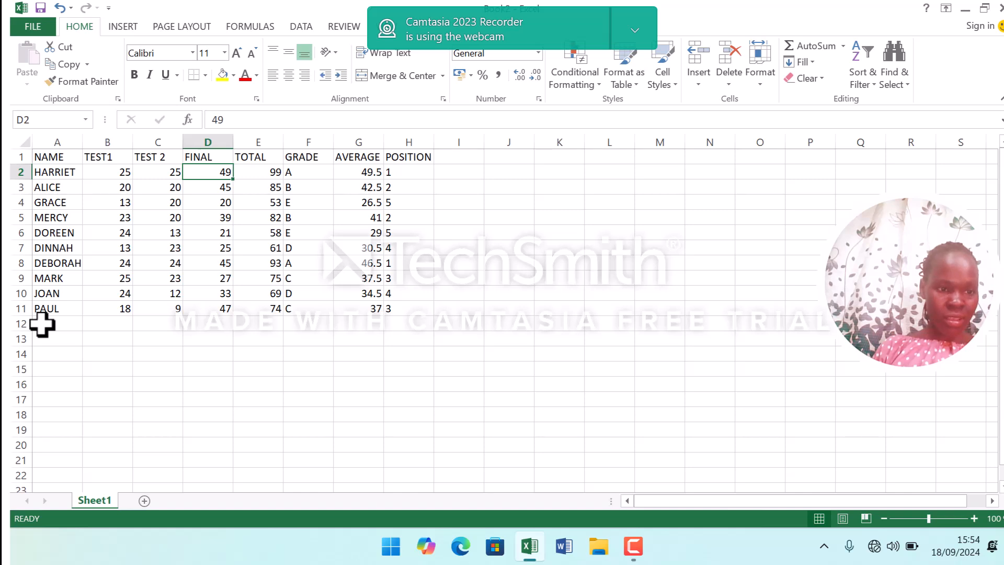
pyautogui.press('BackSpace')
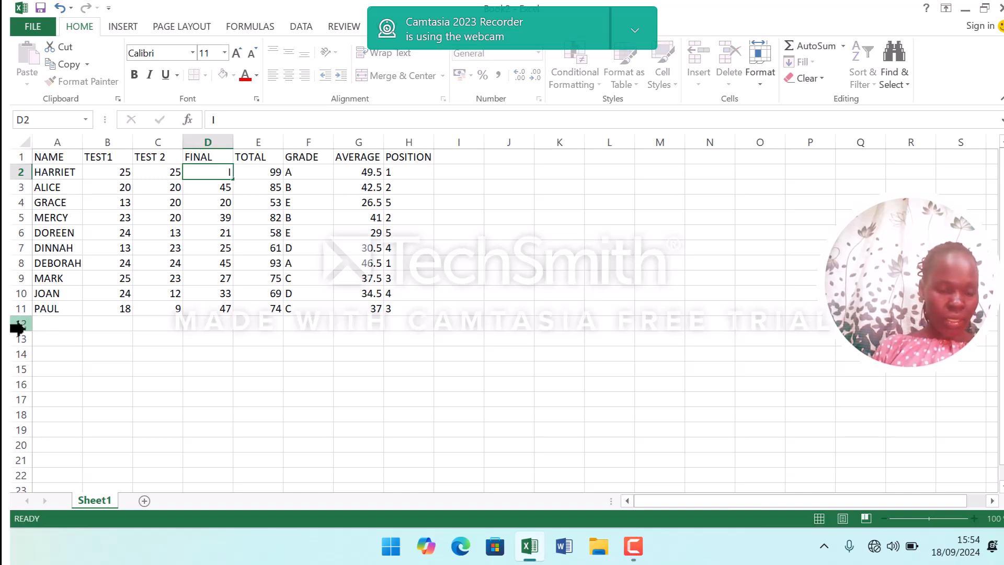
pyautogui.click(19, 324)
pyautogui.click(205, 169)
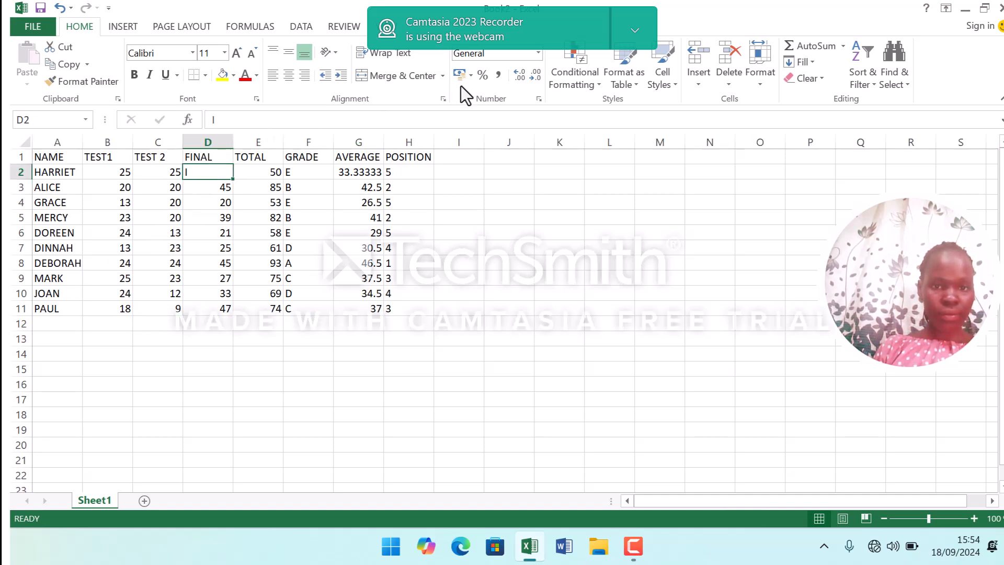
pyautogui.write('49')
pyautogui.press('Tab')
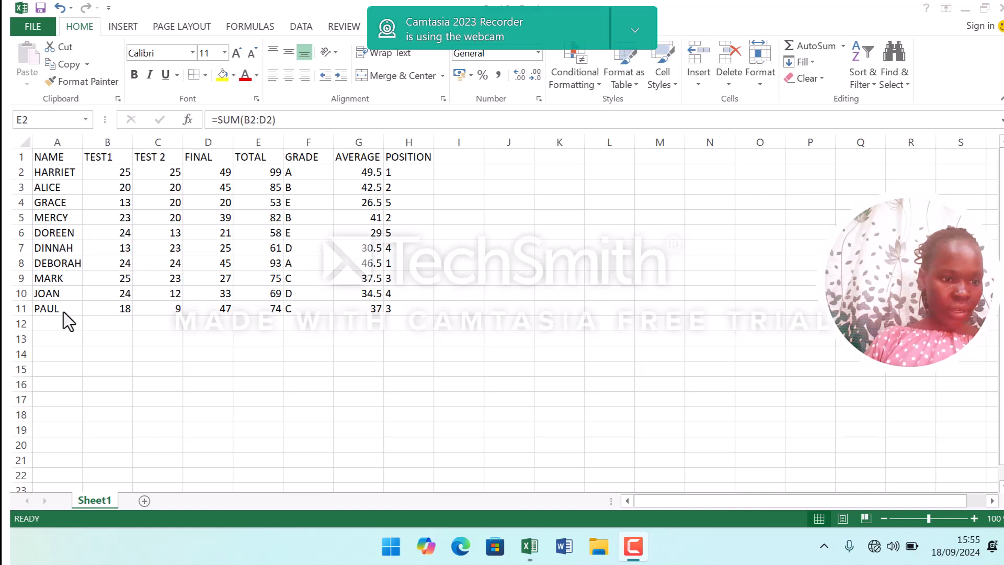
pyautogui.click(41, 319)
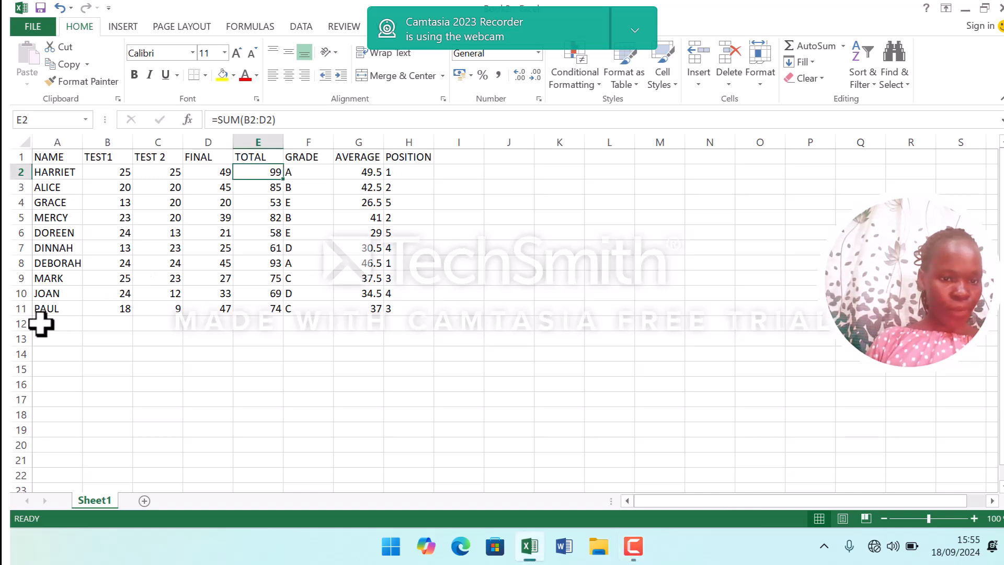
# Add a new student named IYOBU in cell A12 below PAUL.
pyautogui.click(41, 323)
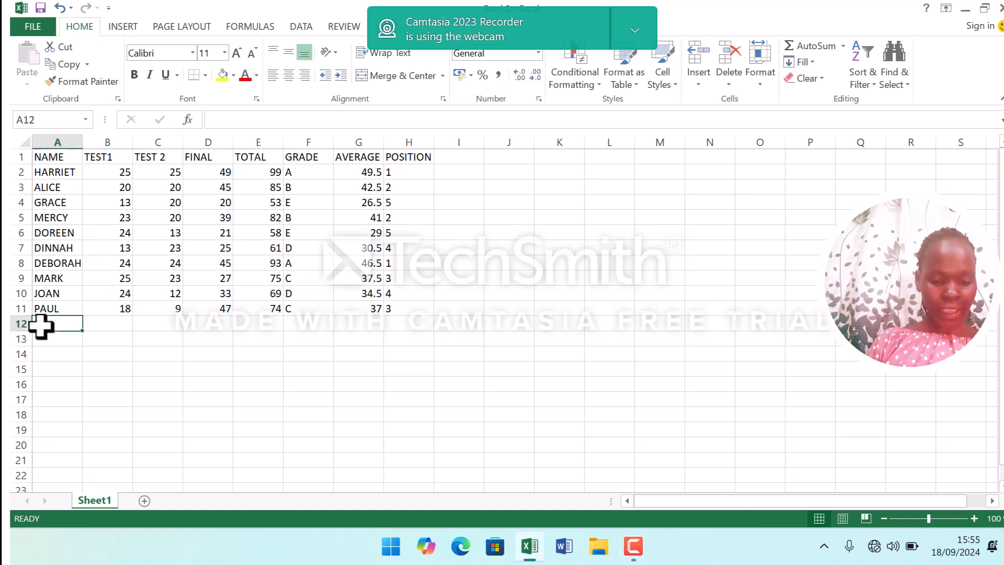
pyautogui.write('IY')
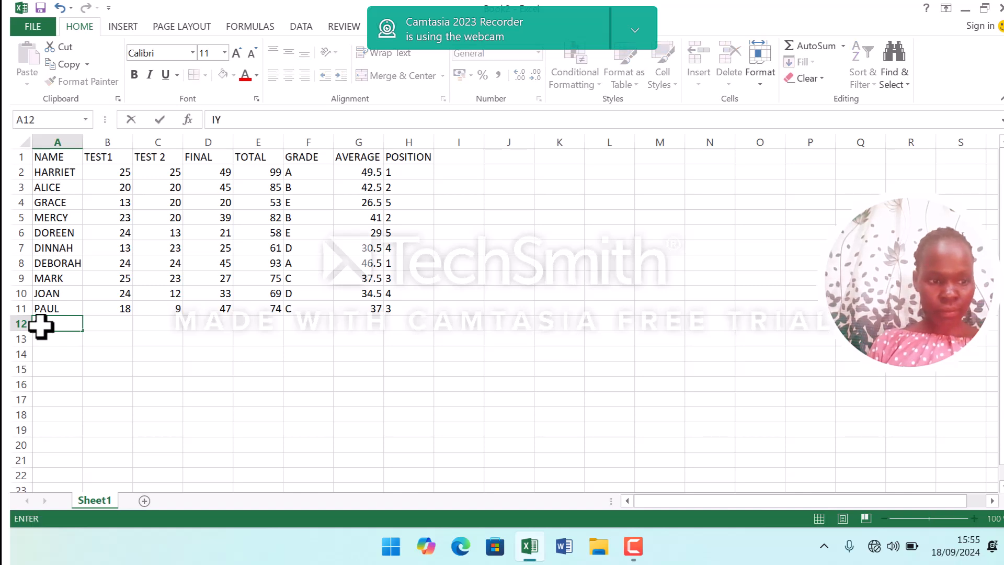
pyautogui.write('OBU')
pyautogui.click(100, 328)
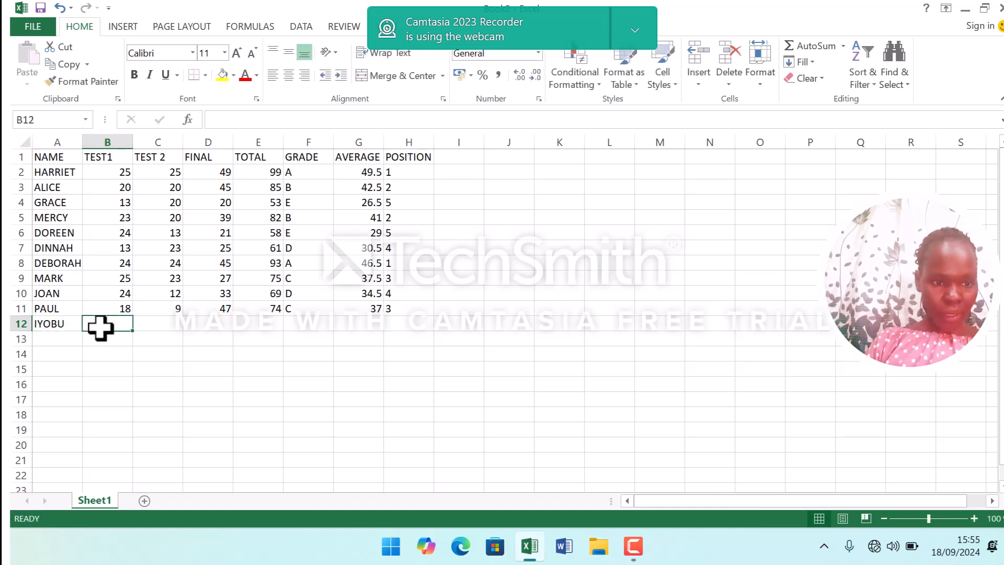
# Enter 20 as IYOBU's TEST1 score in B12.
pyautogui.write('34')
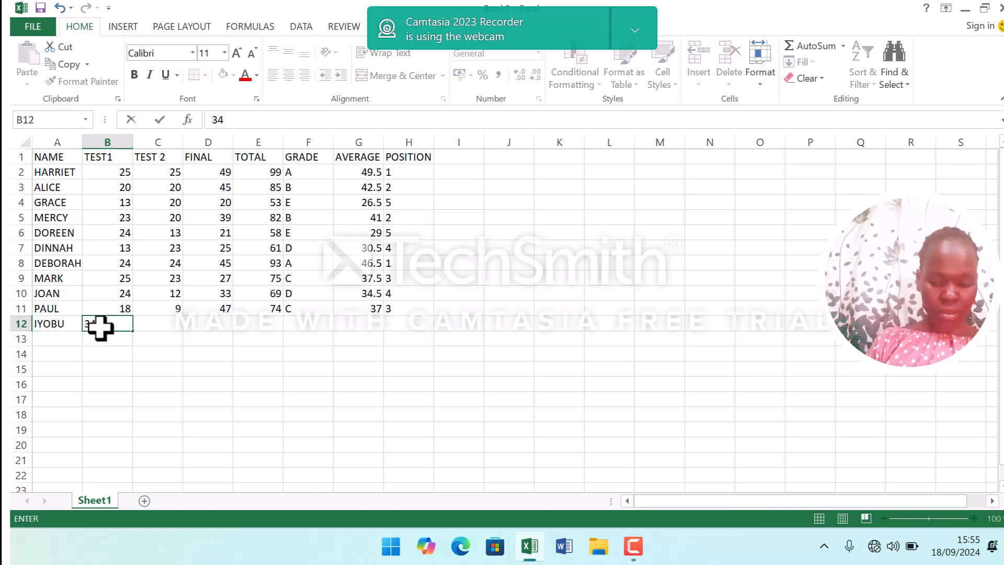
pyautogui.press('BackSpace')
pyautogui.press('BackSpace')
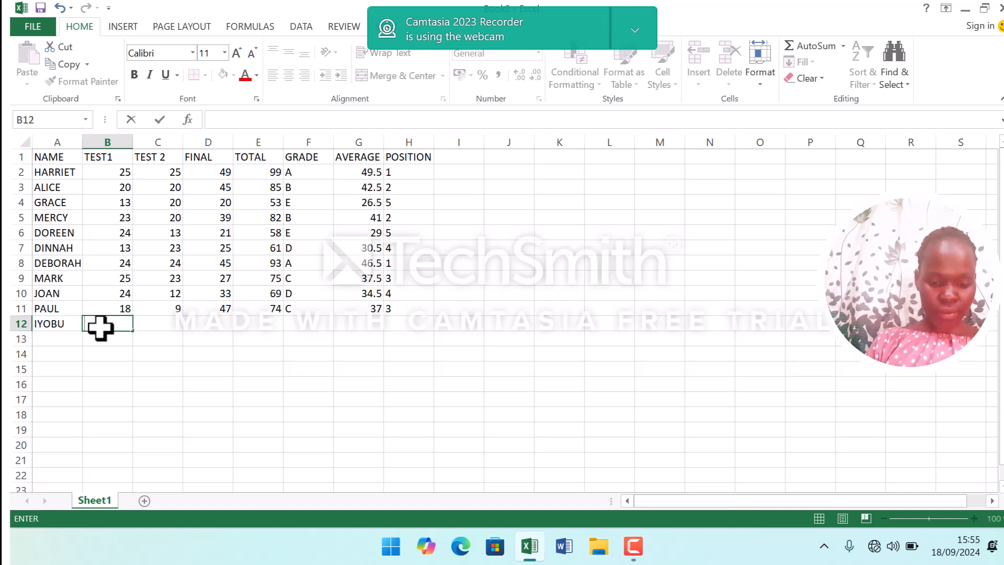
pyautogui.write('20')
pyautogui.click(165, 320)
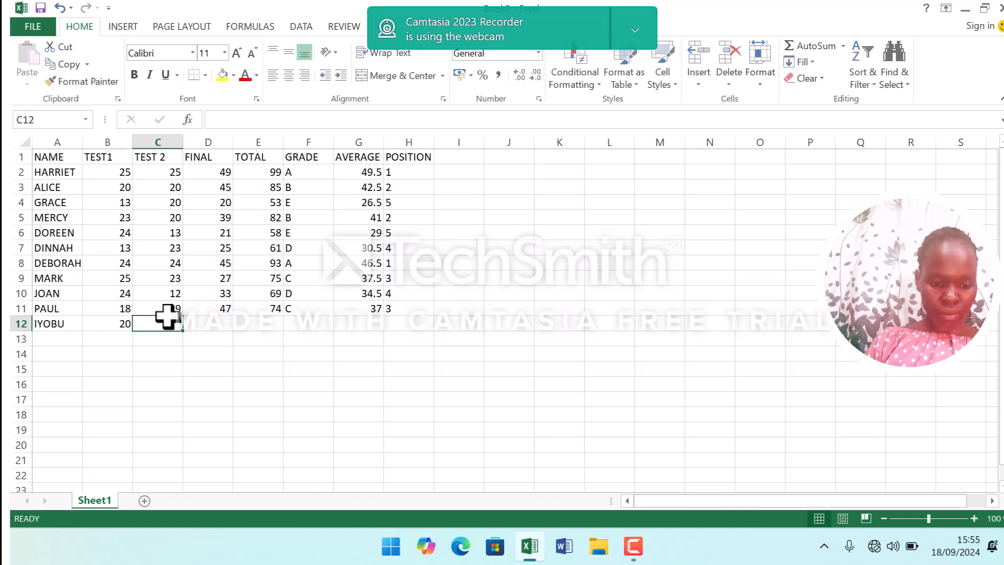
# Enter IYOBU's TEST 2 score as 29 and FINAL score as 45 in row 12.
pyautogui.write('29')
pyautogui.click(208, 321)
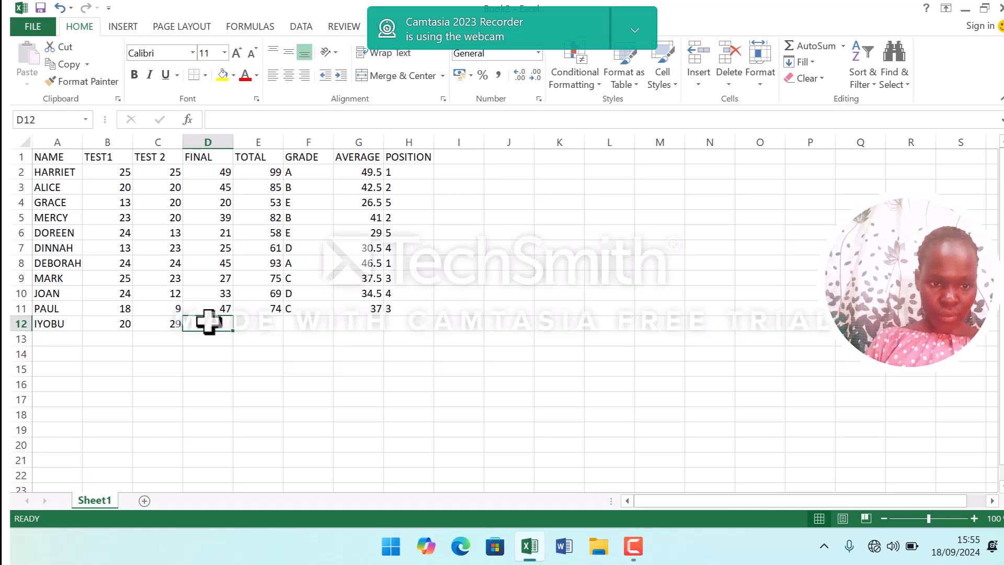
pyautogui.write('45')
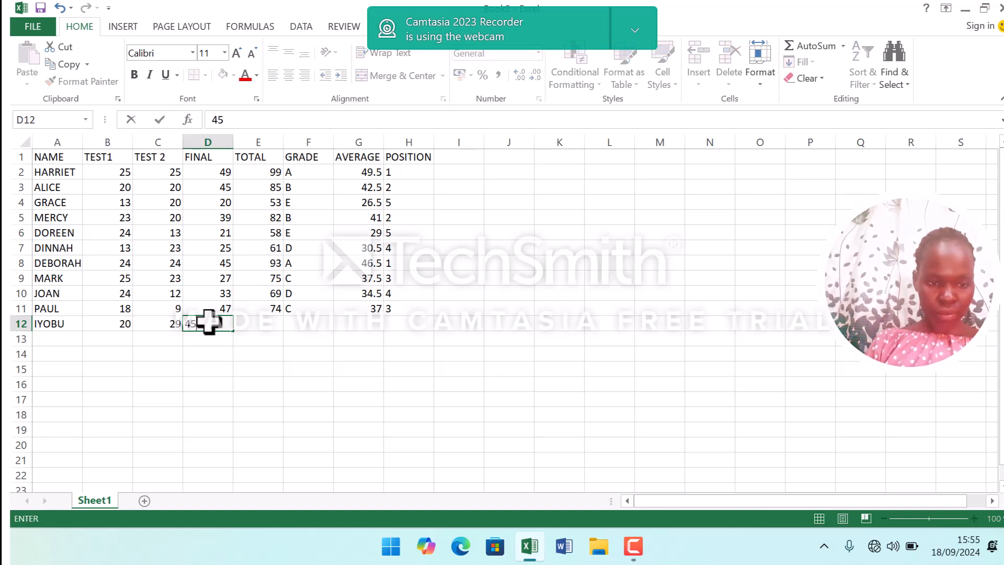
pyautogui.click(271, 326)
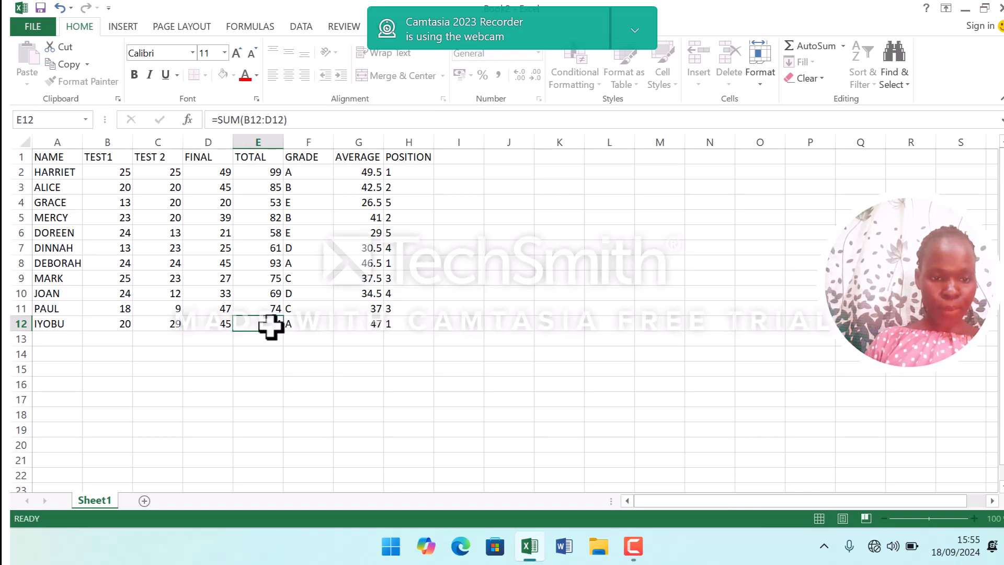